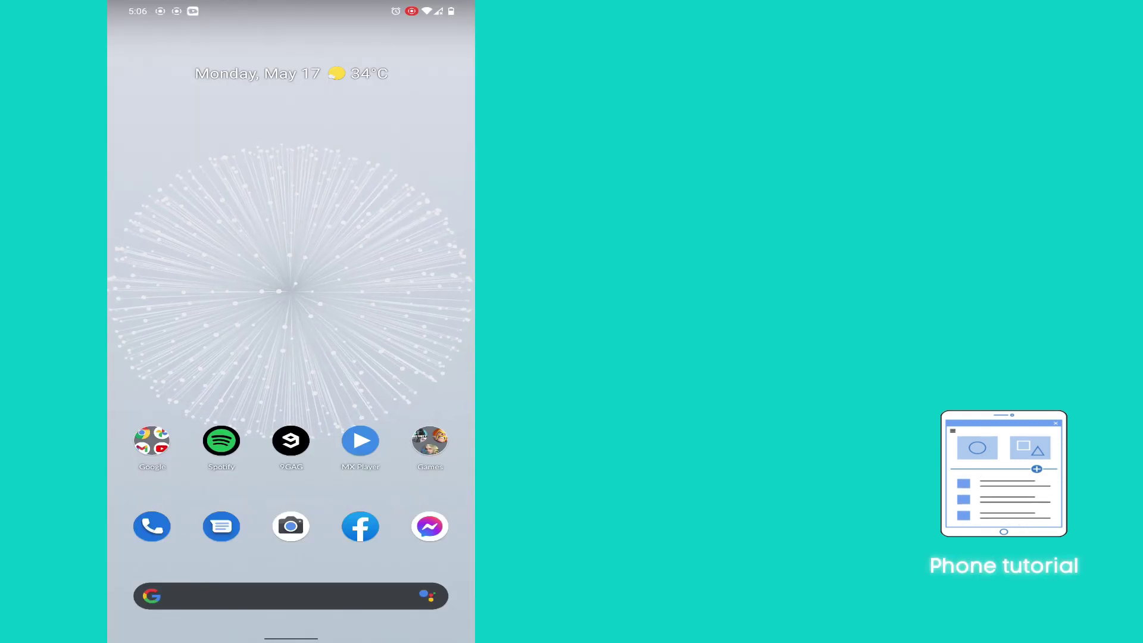
Step: Launch Google Drive and upload the five JPG photos and one MP4 video from DCIM/Files
left_click(152, 440)
left_click(147, 438)
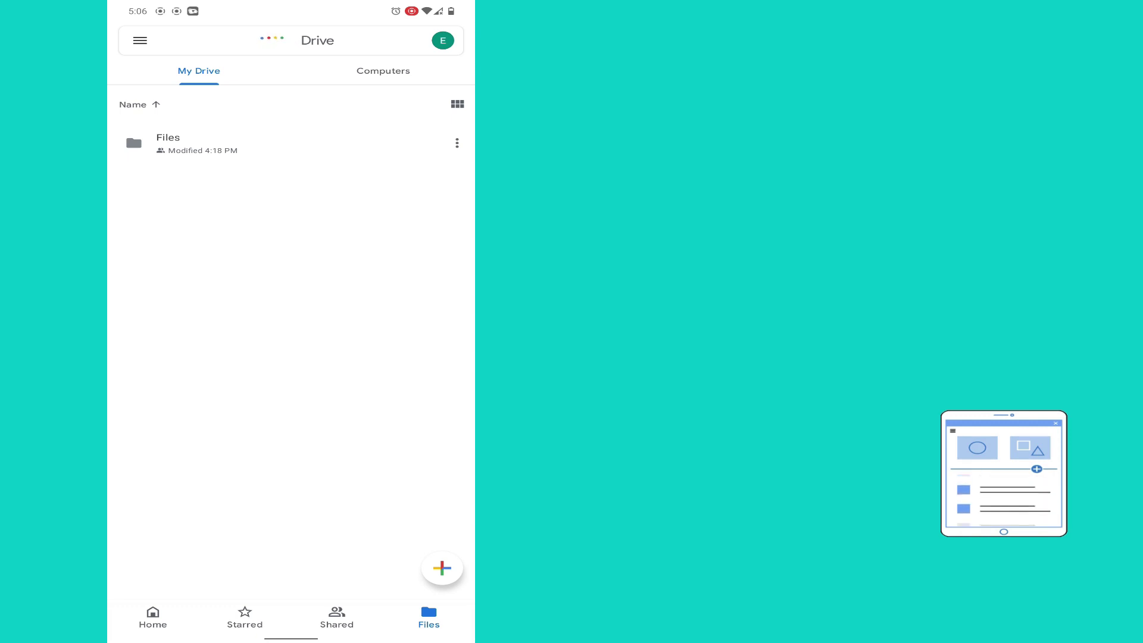
left_click(446, 566)
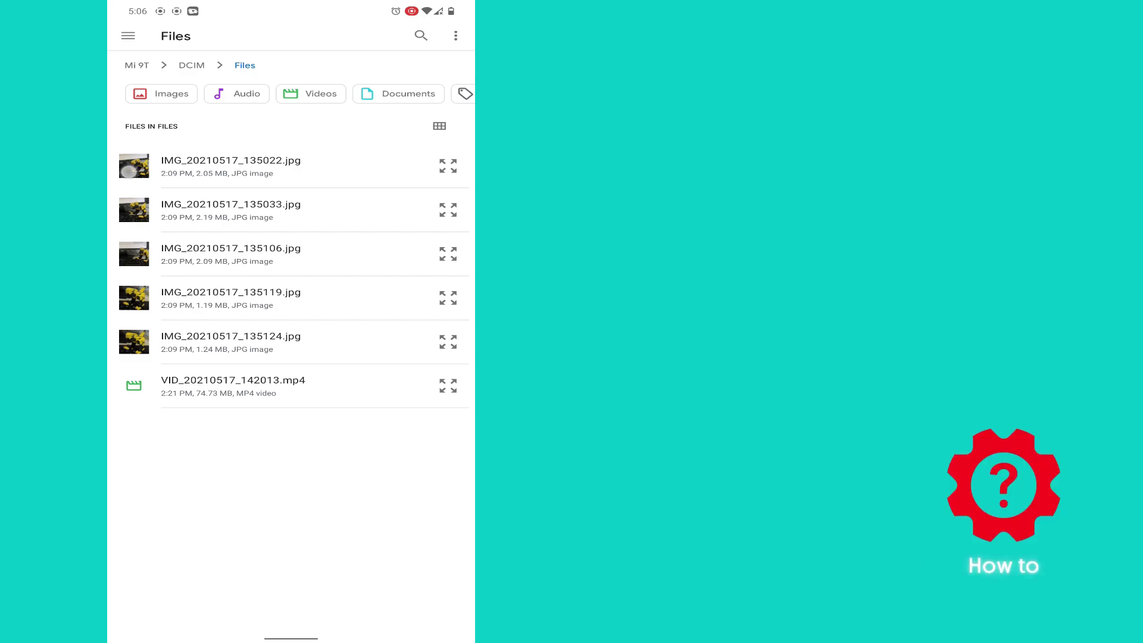
left_click(286, 167)
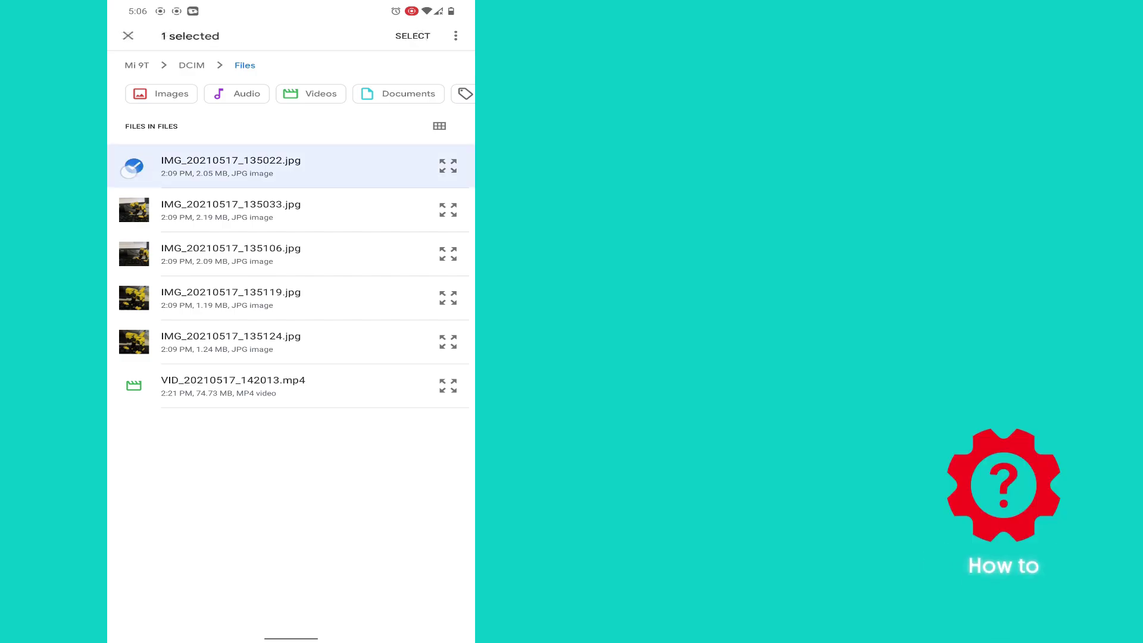
left_click(286, 210)
left_click(285, 254)
left_click(286, 298)
left_click(286, 342)
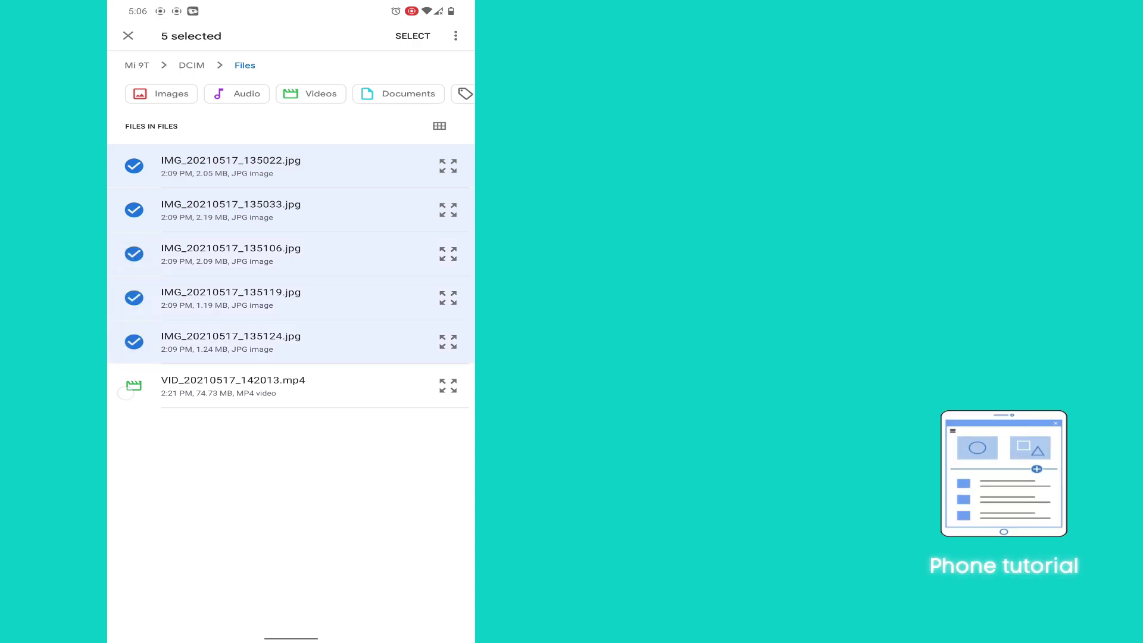
left_click(286, 386)
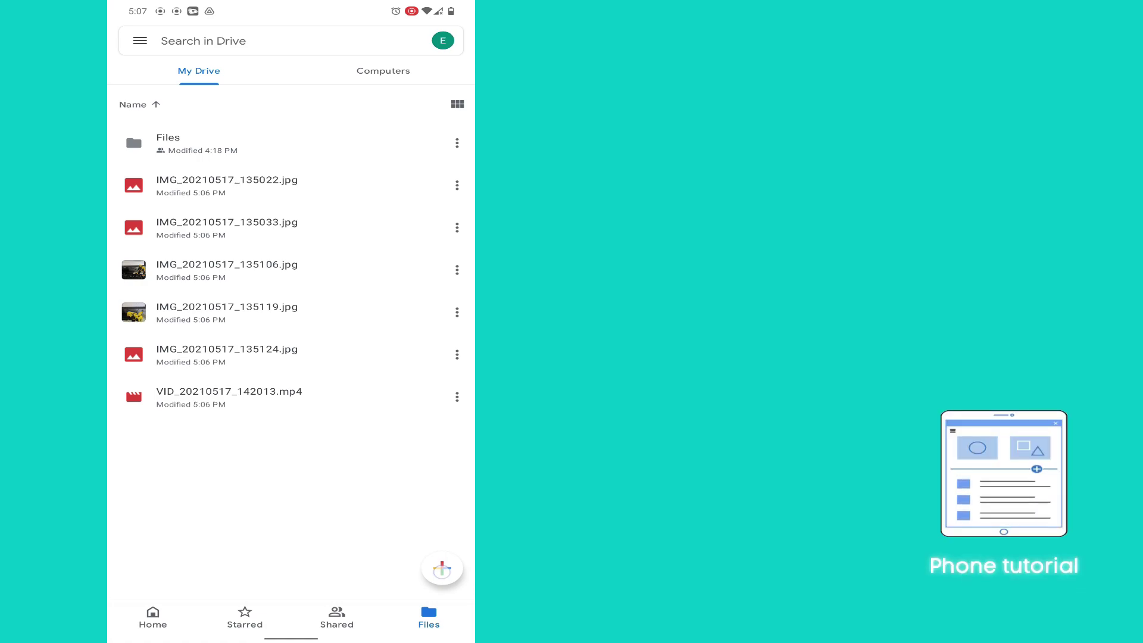
Step: Create a new folder in My Drive named 'Share'
left_click(442, 569)
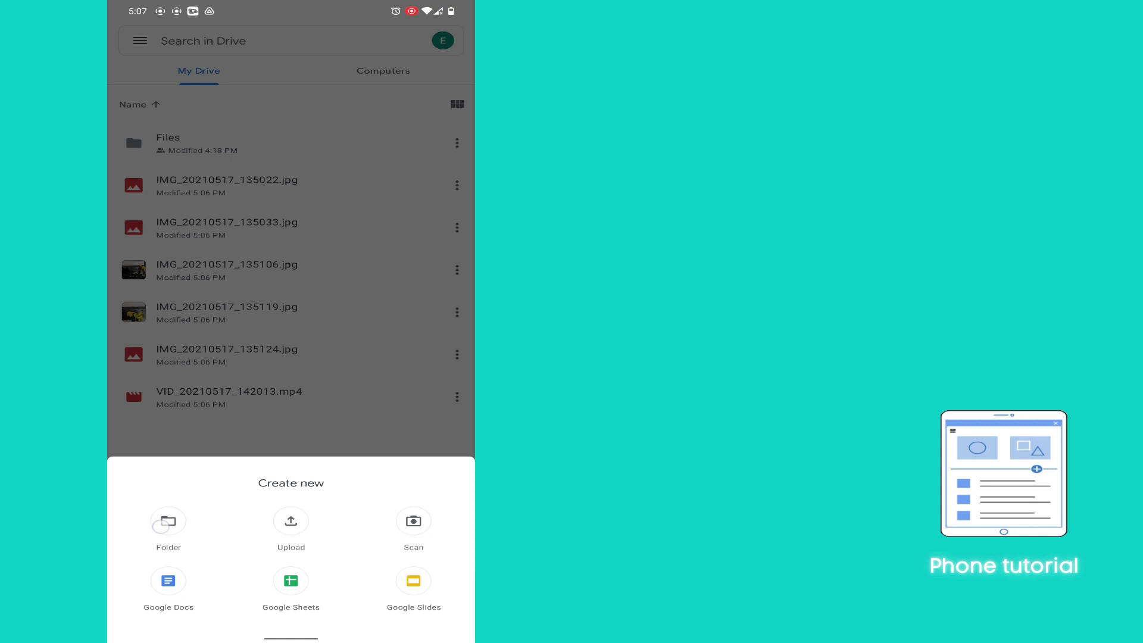
left_click(161, 526)
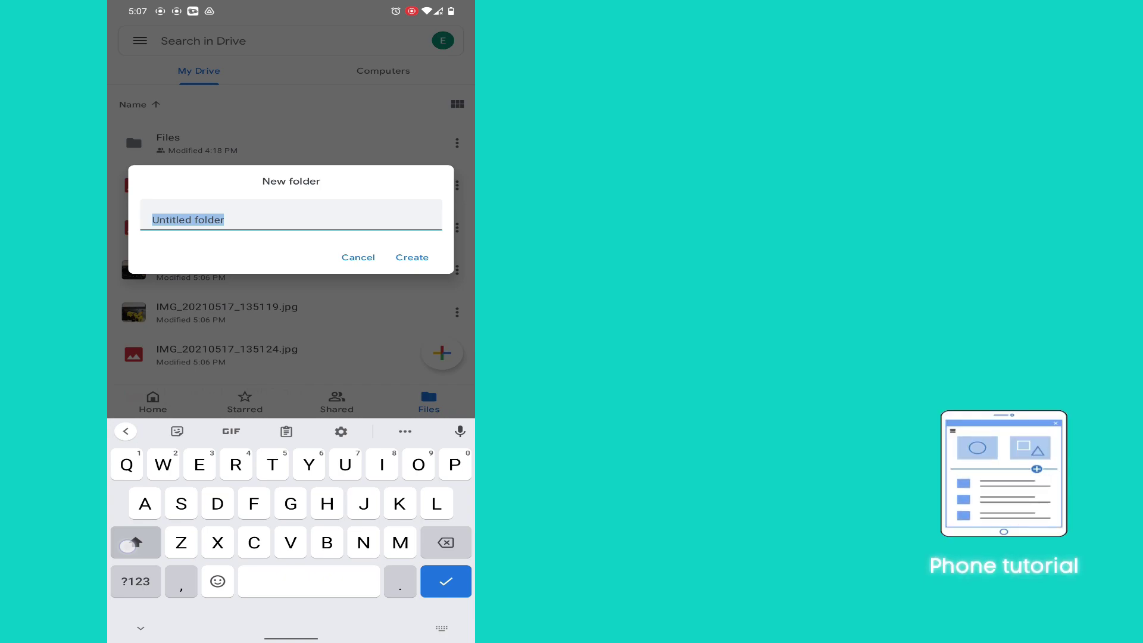
type("S")
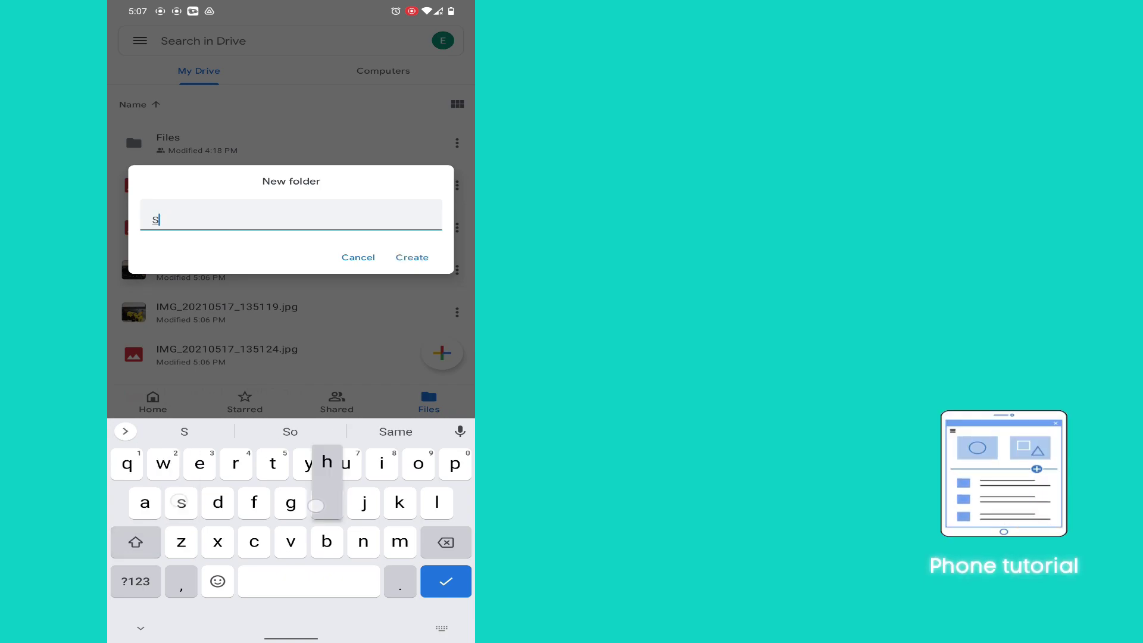
type("hared")
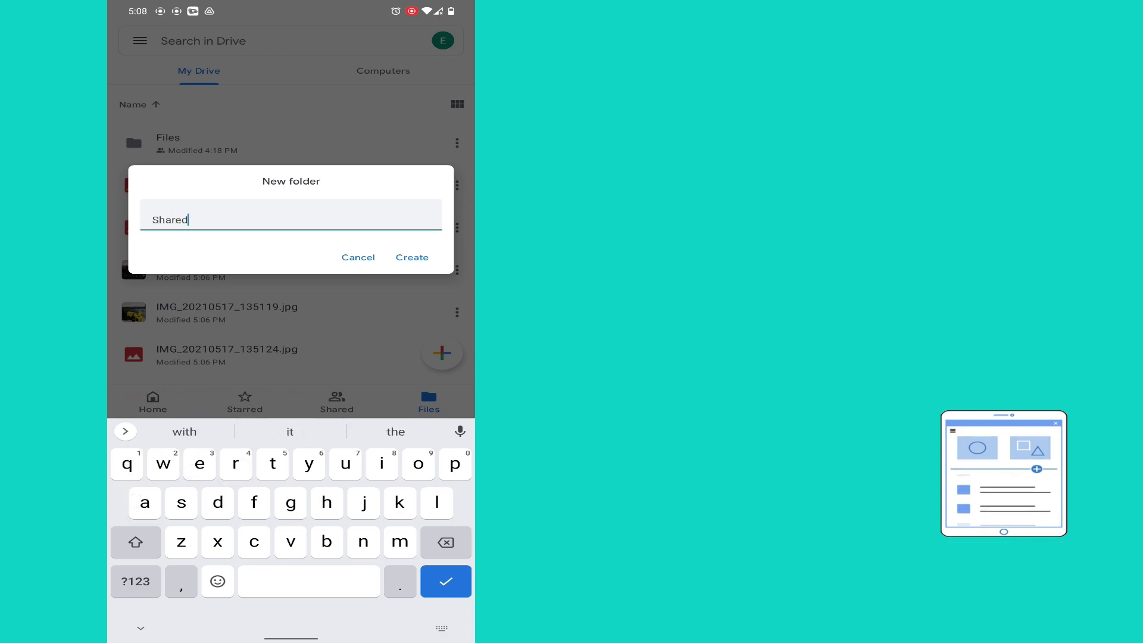
key("BackSpace")
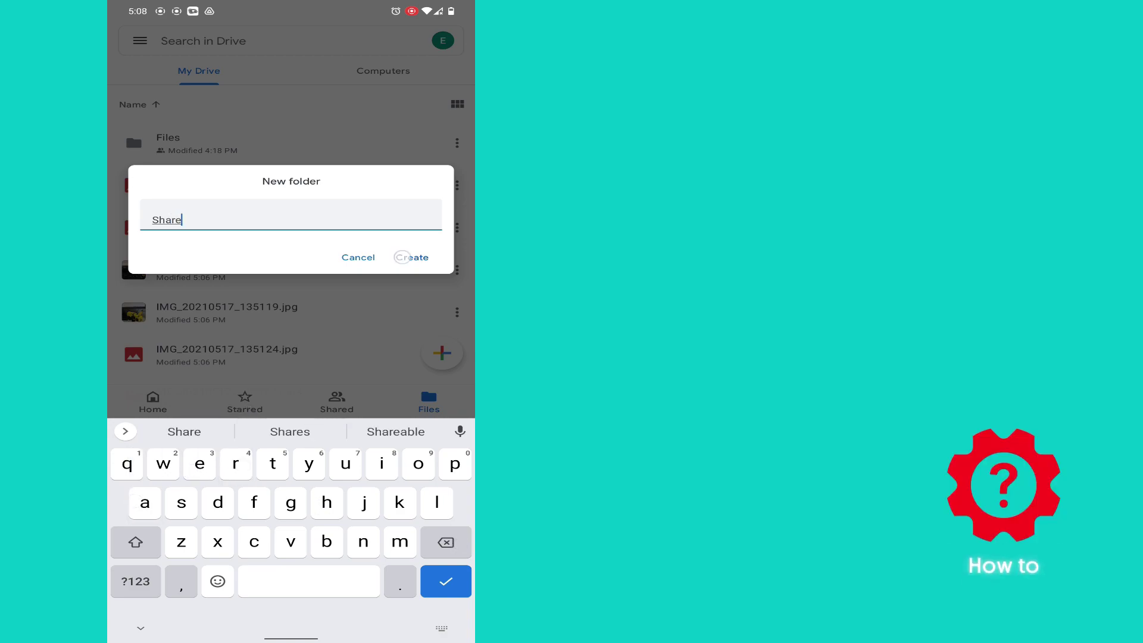
left_click(402, 257)
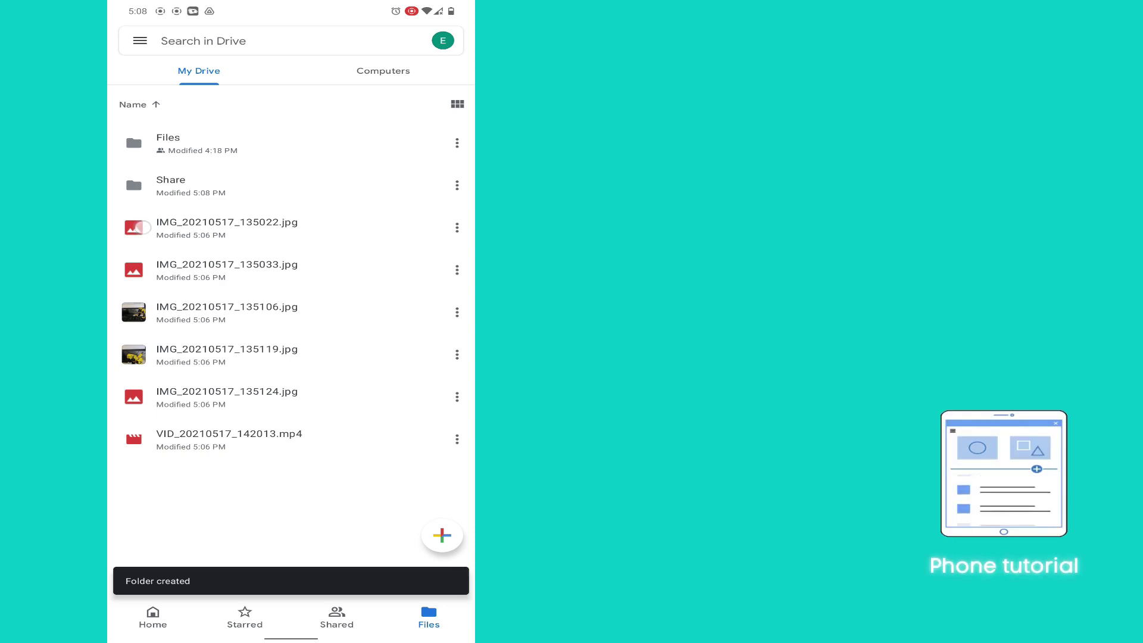
Step: Select the five photos and the video, move them into Share, and check the folder
left_click(142, 227)
left_click(132, 269)
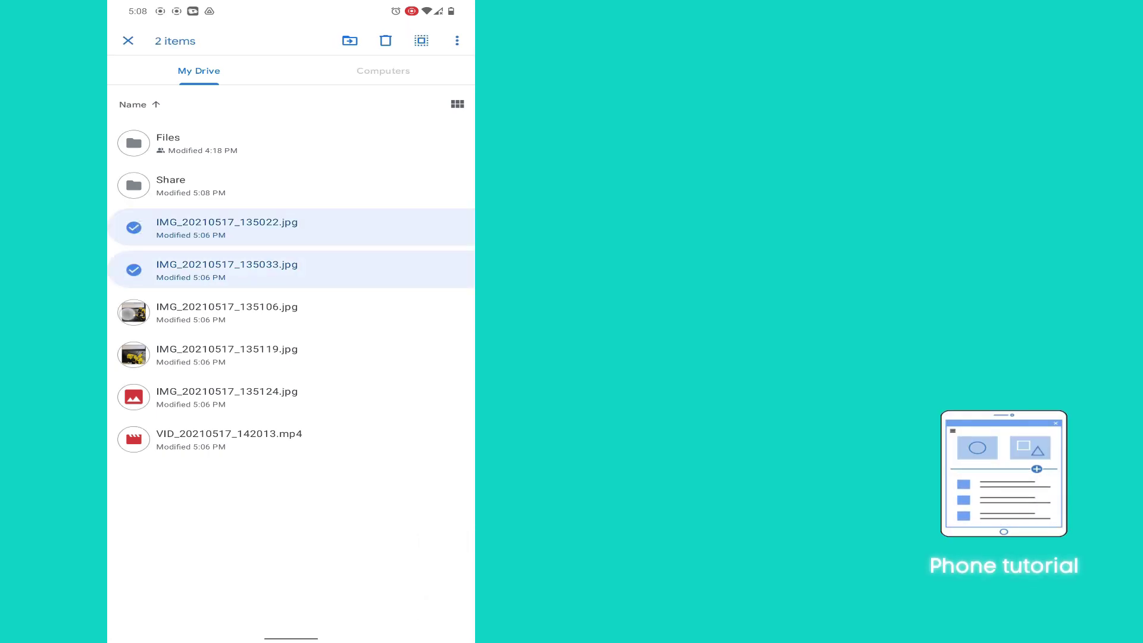
left_click(132, 312)
left_click(132, 355)
left_click(132, 396)
left_click(132, 438)
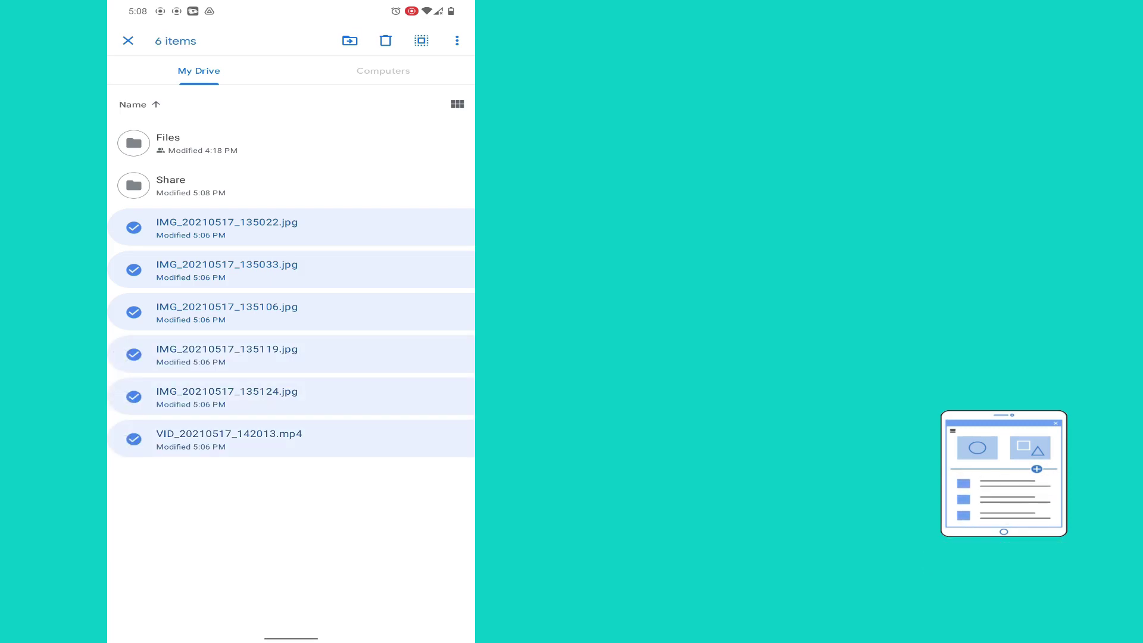
left_click(350, 39)
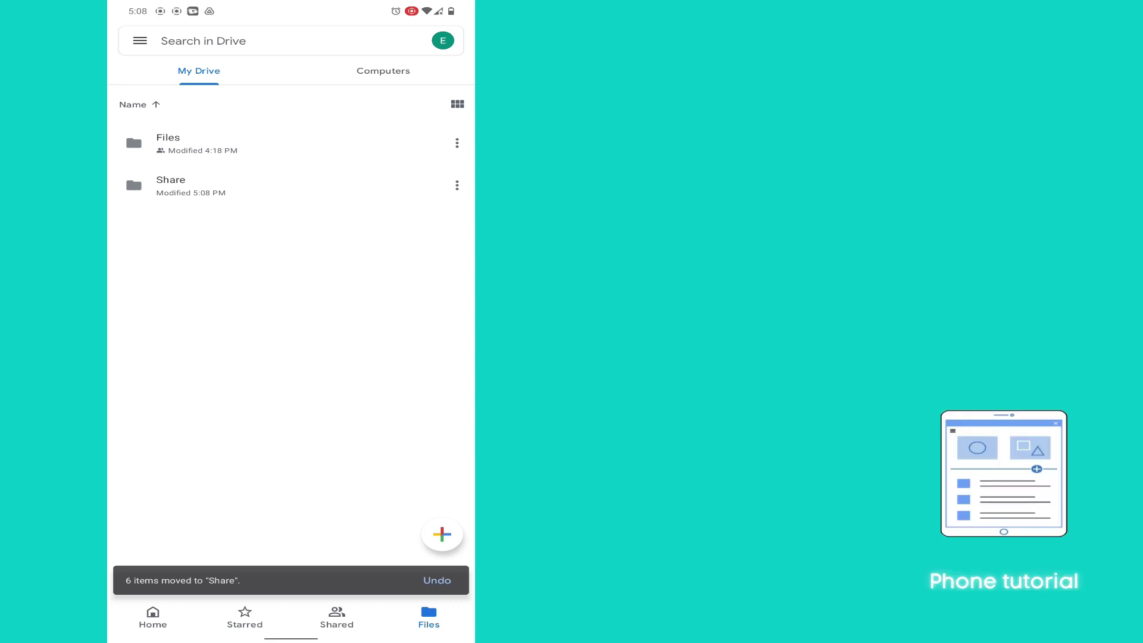
left_click(152, 194)
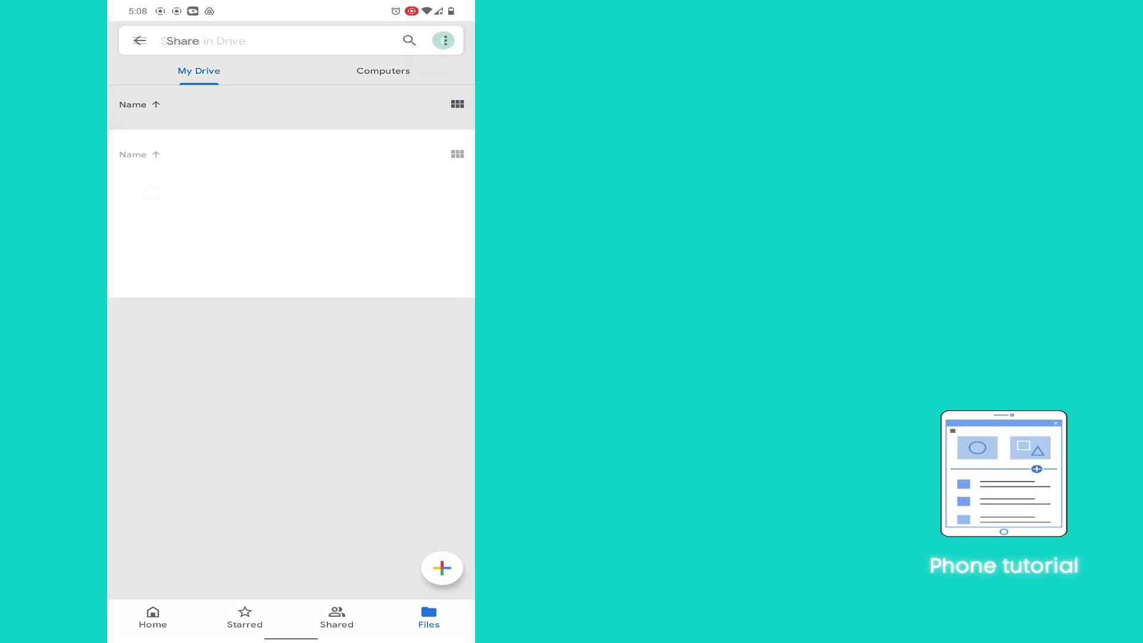
left_click(115, 37)
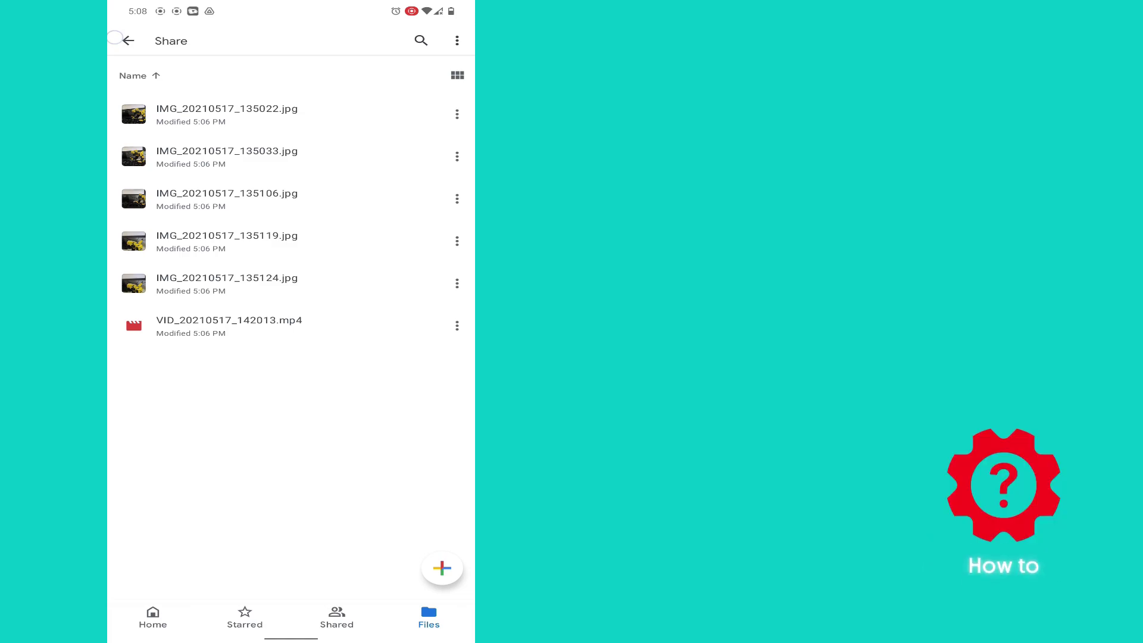
left_click(115, 37)
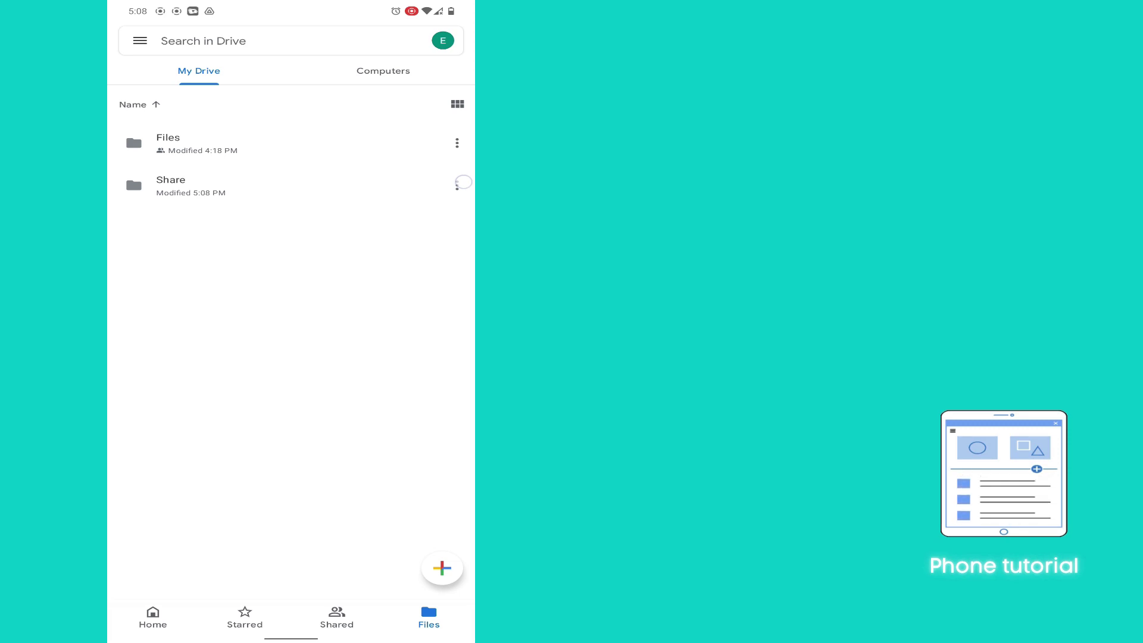
Step: Change the Share folder's link access from Restricted to Anyone with the link, then copy its link
left_click(457, 185)
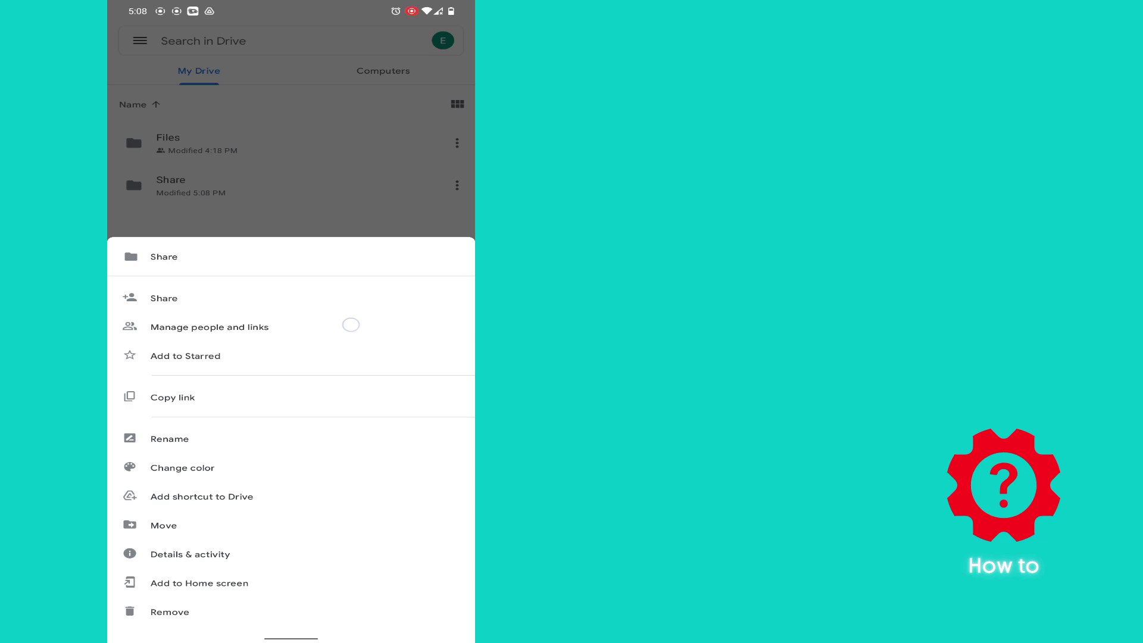
left_click(350, 324)
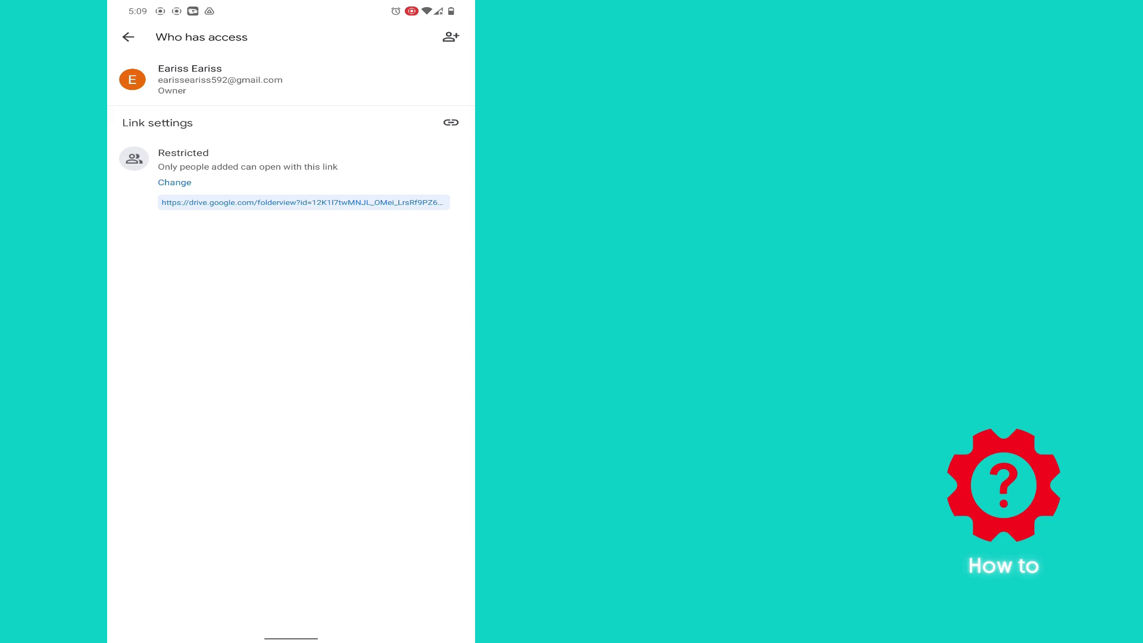
left_click(173, 153)
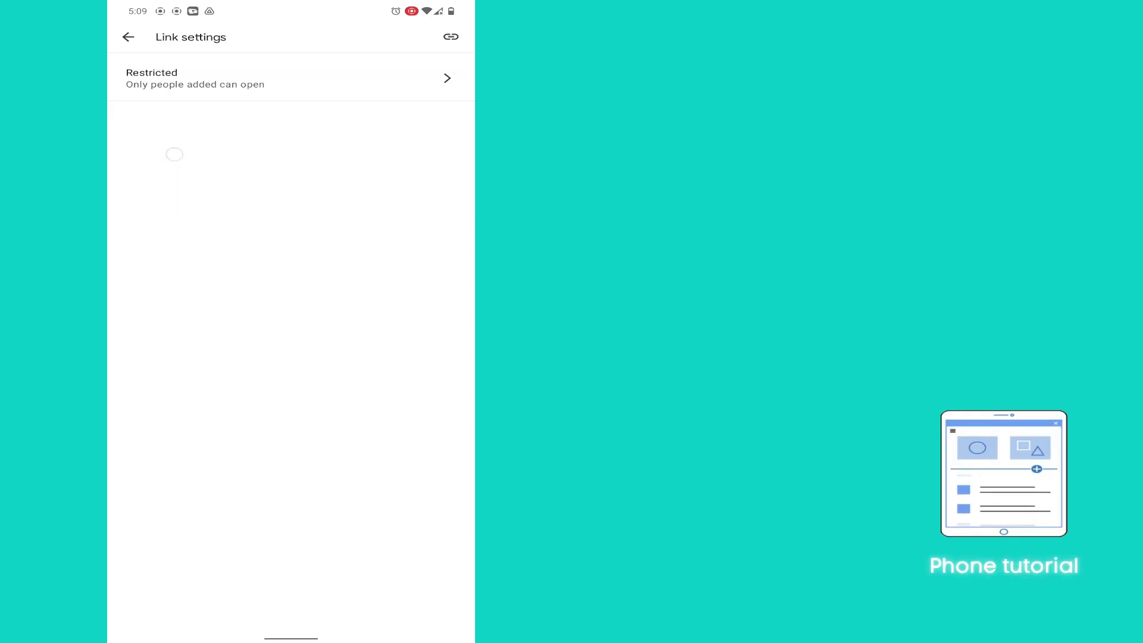
left_click(141, 77)
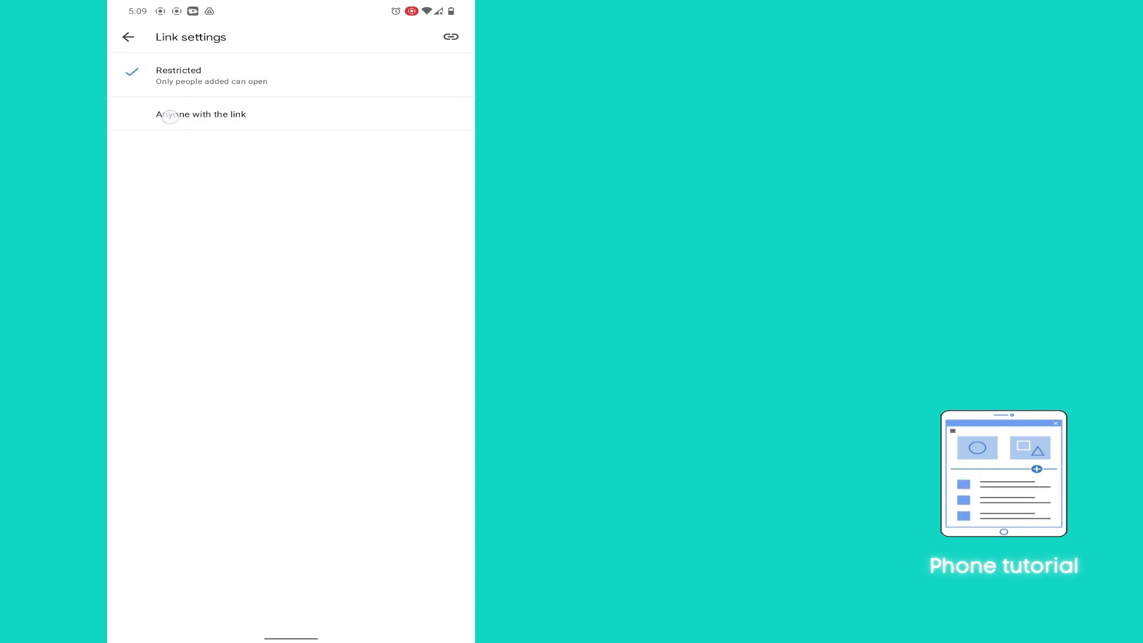
left_click(169, 117)
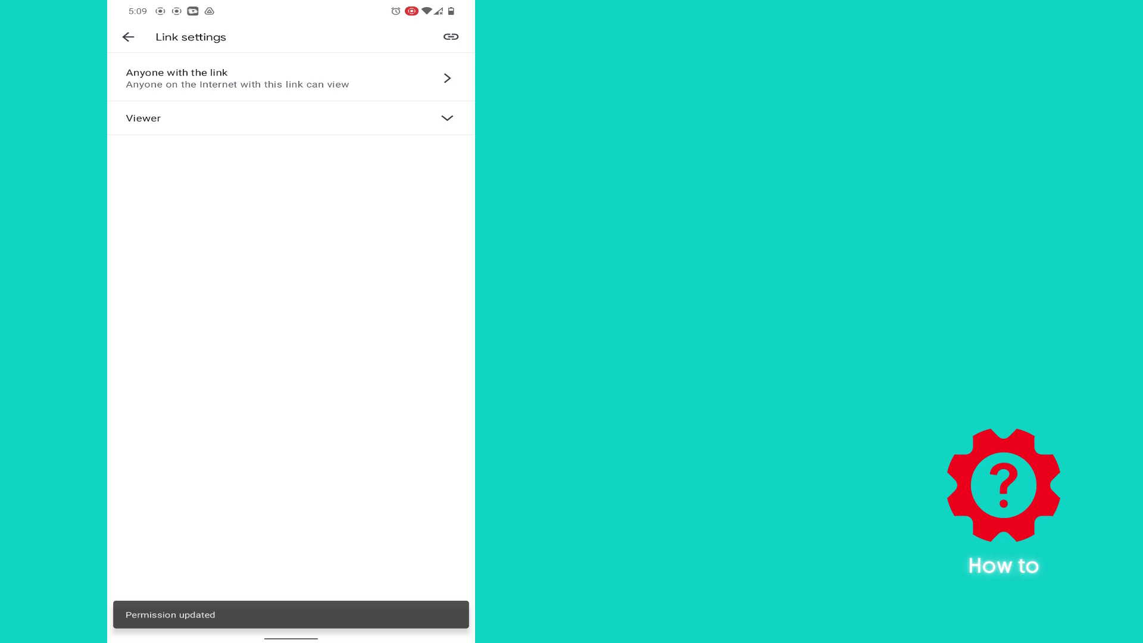
left_click(134, 38)
left_click(461, 120)
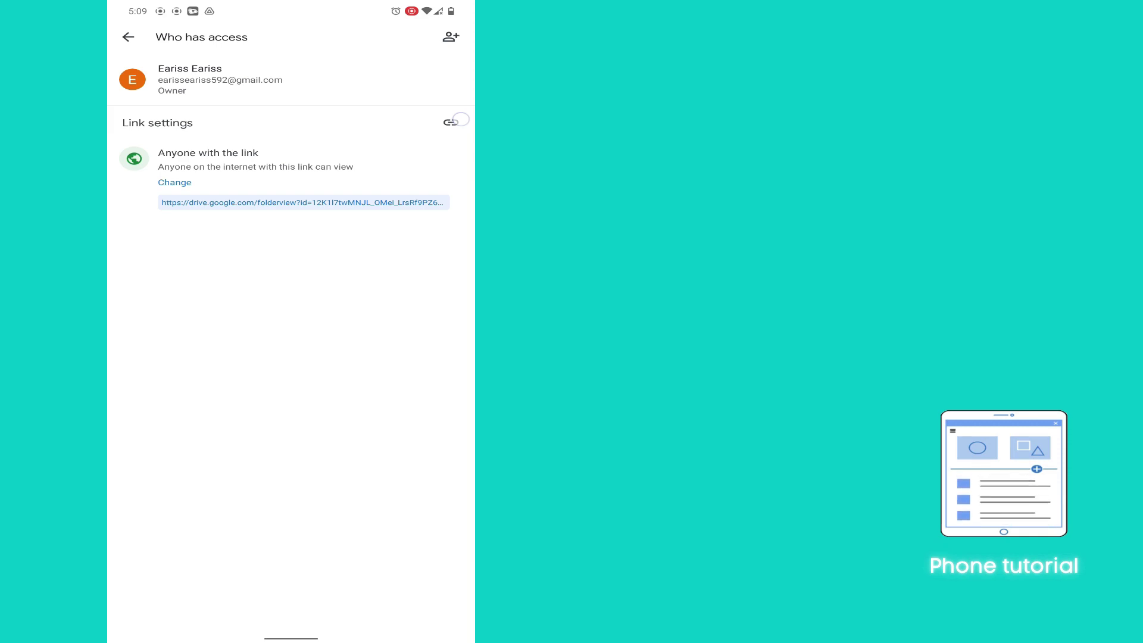
left_click(450, 122)
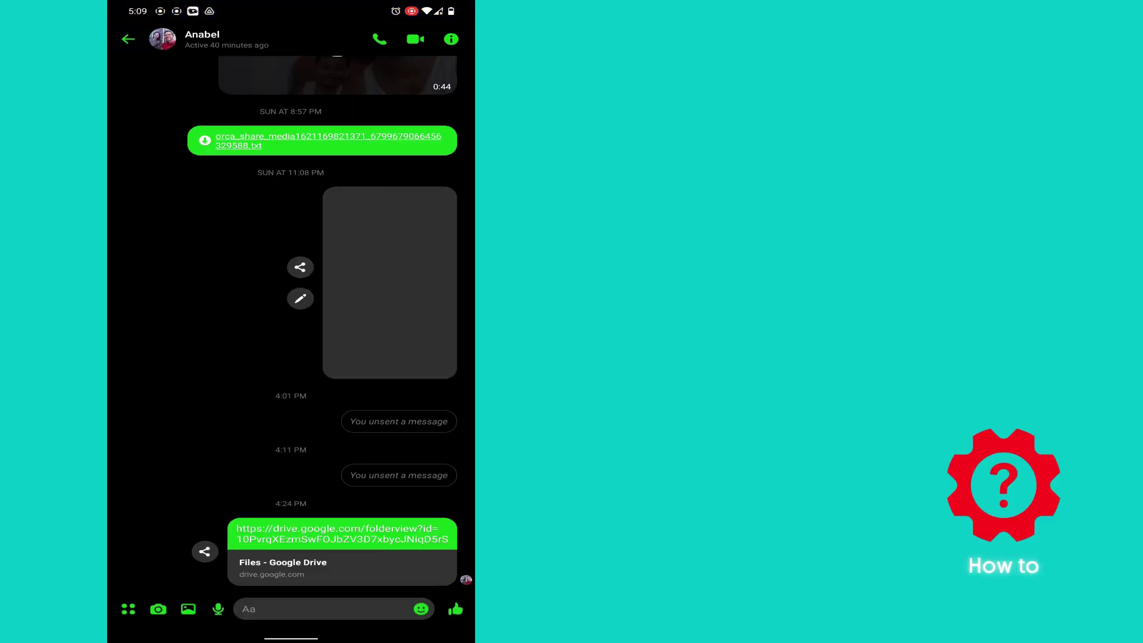
Step: Paste the copied Share folder link into the Messenger chat and send it
left_click(322, 609)
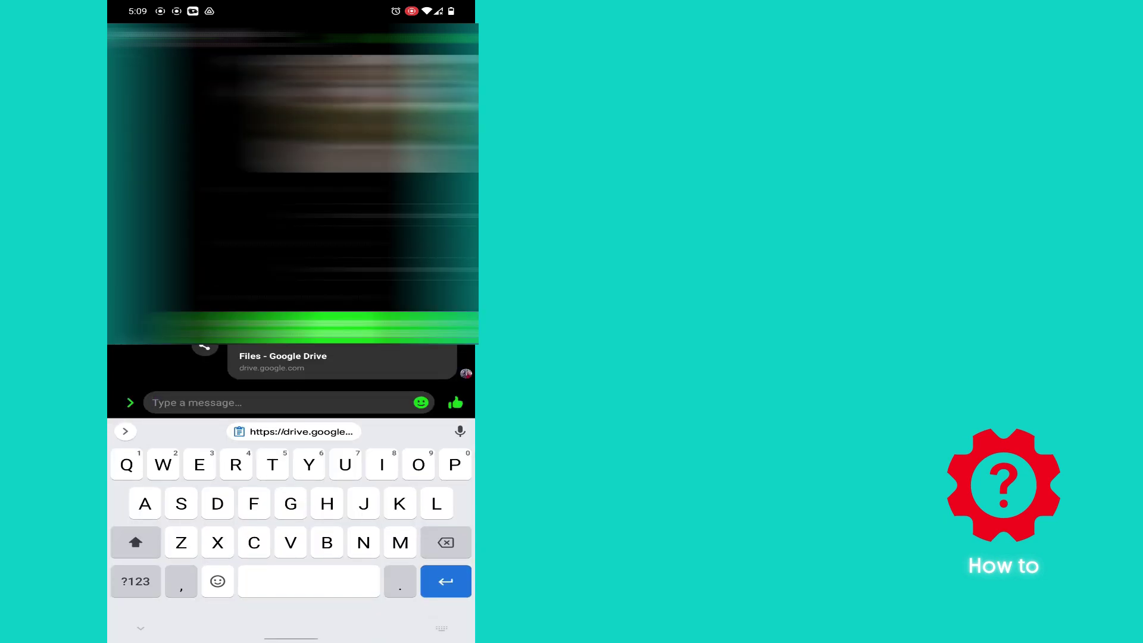
left_click(293, 431)
left_click(453, 400)
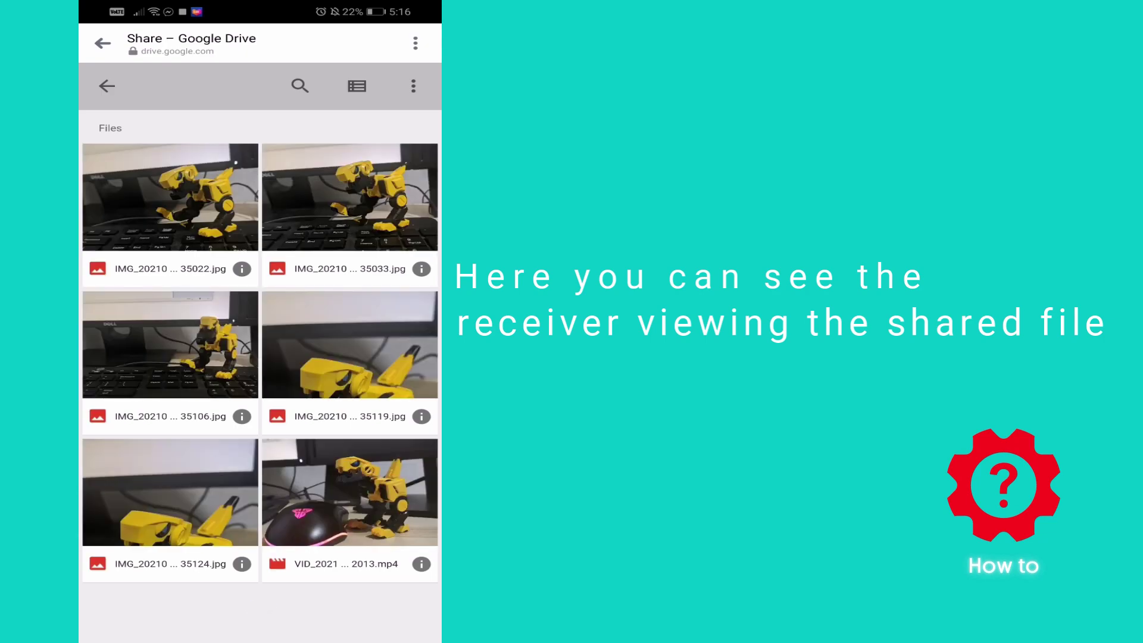
Step: Preview the shared photos one by one, play the shared video, then step back two files
left_click(170, 197)
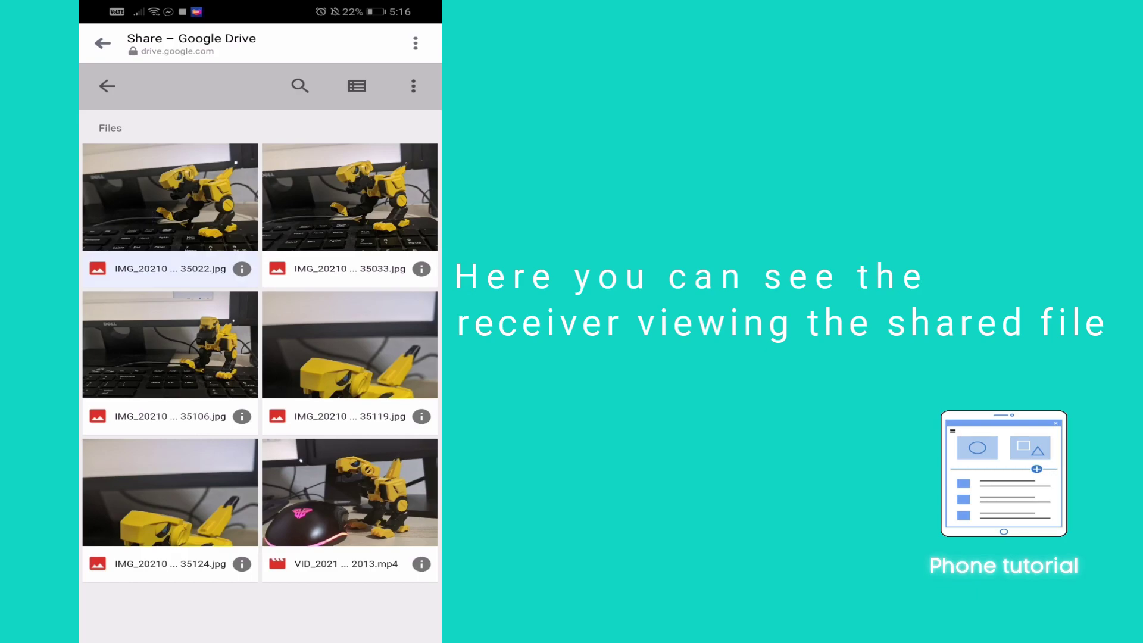
left_click(417, 353)
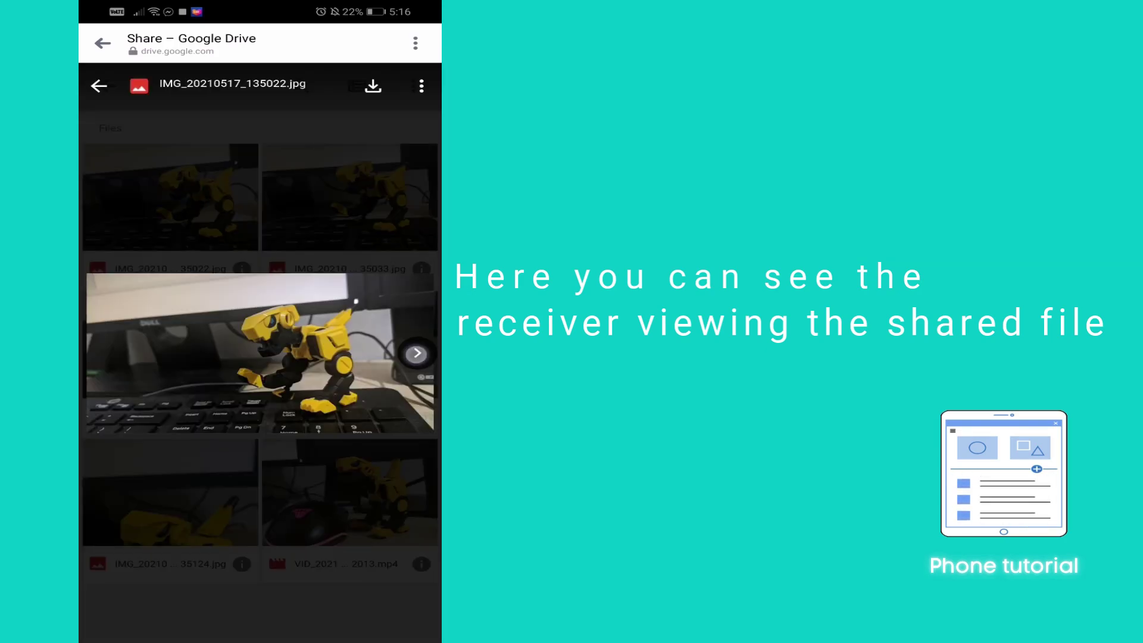
left_click(417, 352)
left_click(417, 352)
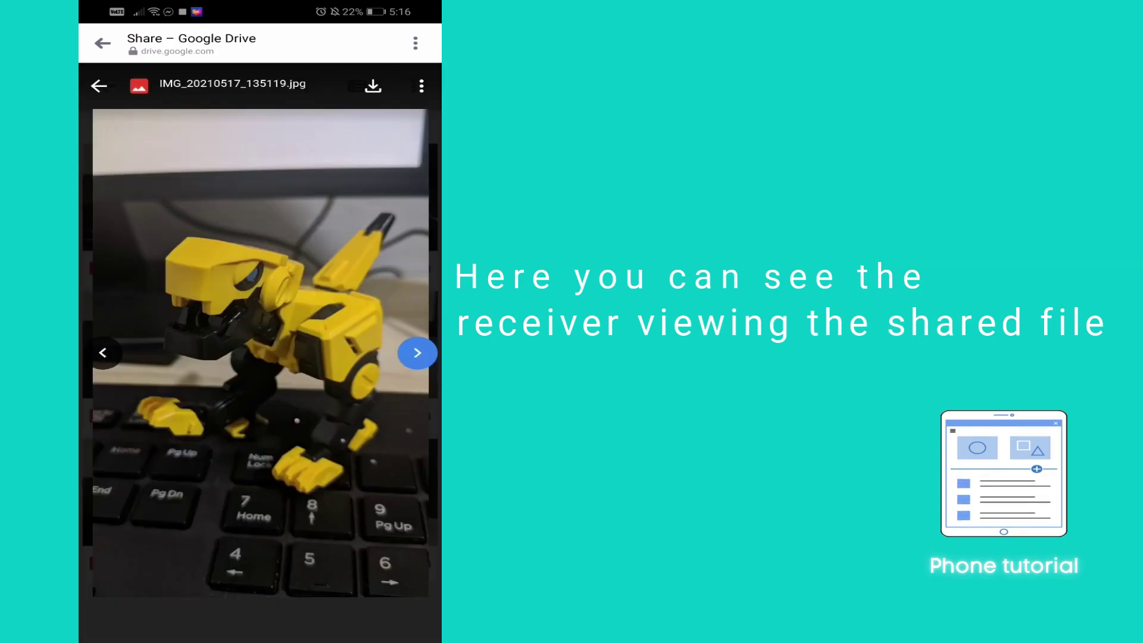
left_click(418, 353)
left_click(417, 352)
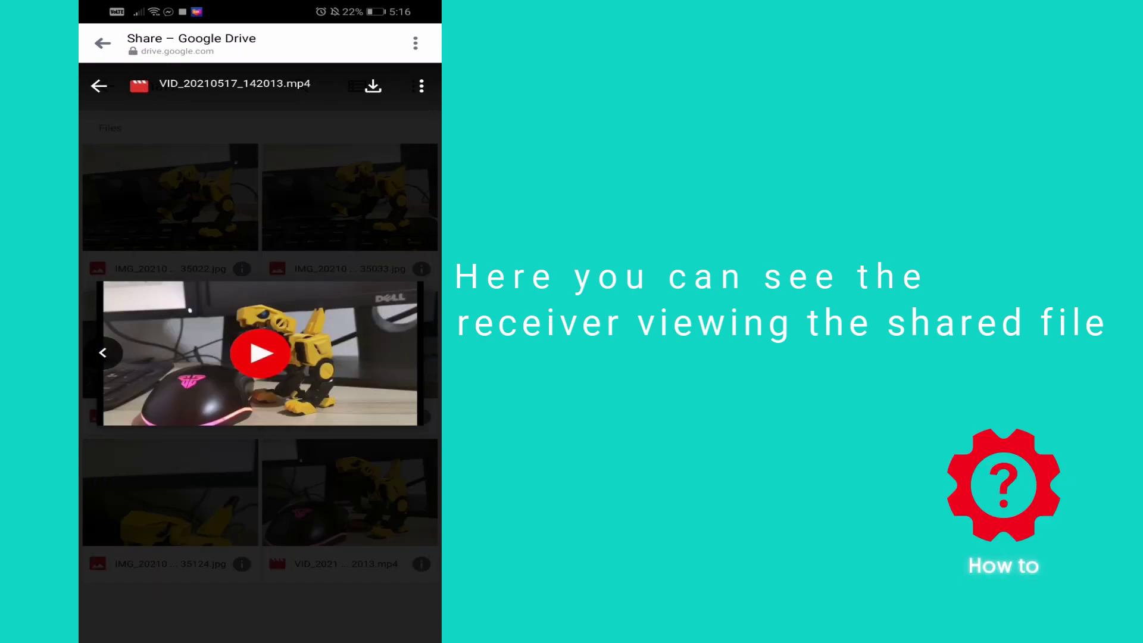
left_click(260, 353)
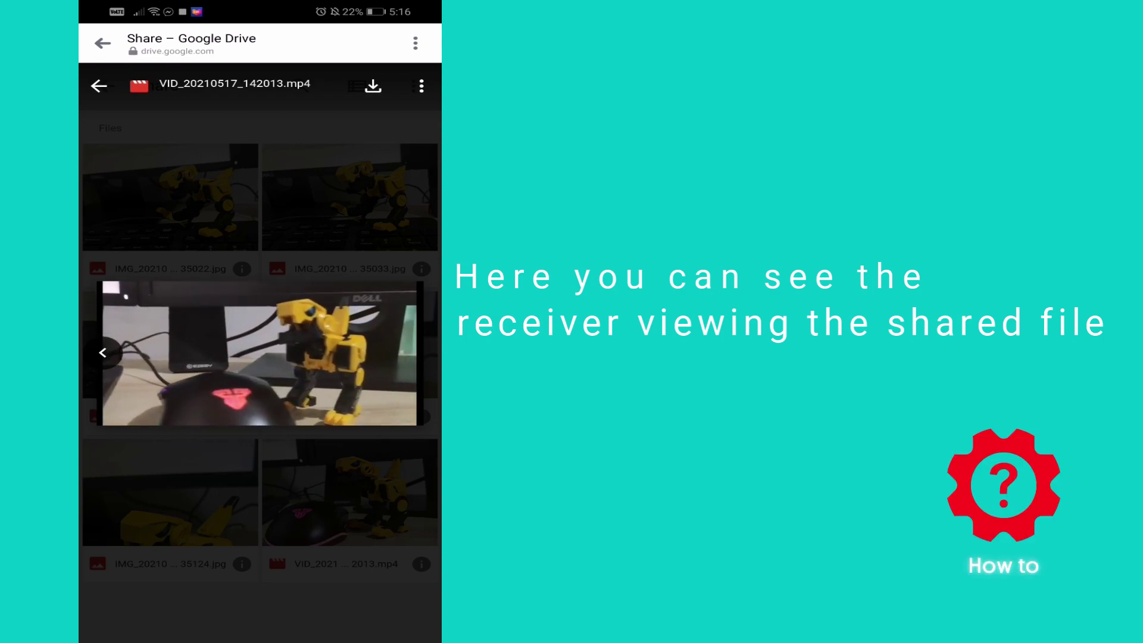
left_click(103, 352)
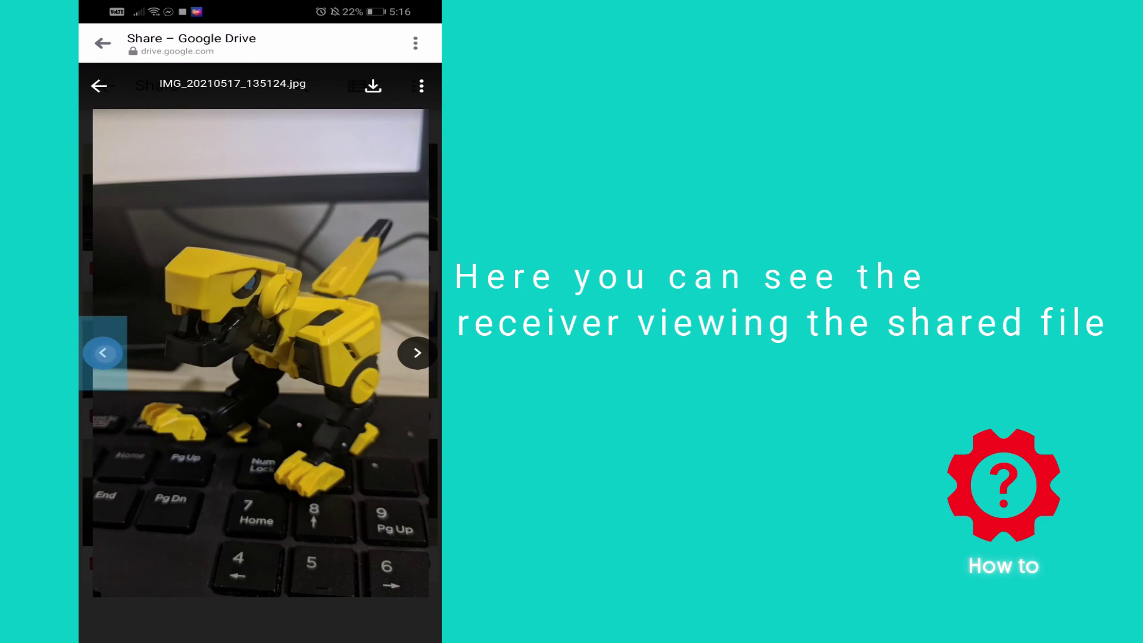
left_click(102, 353)
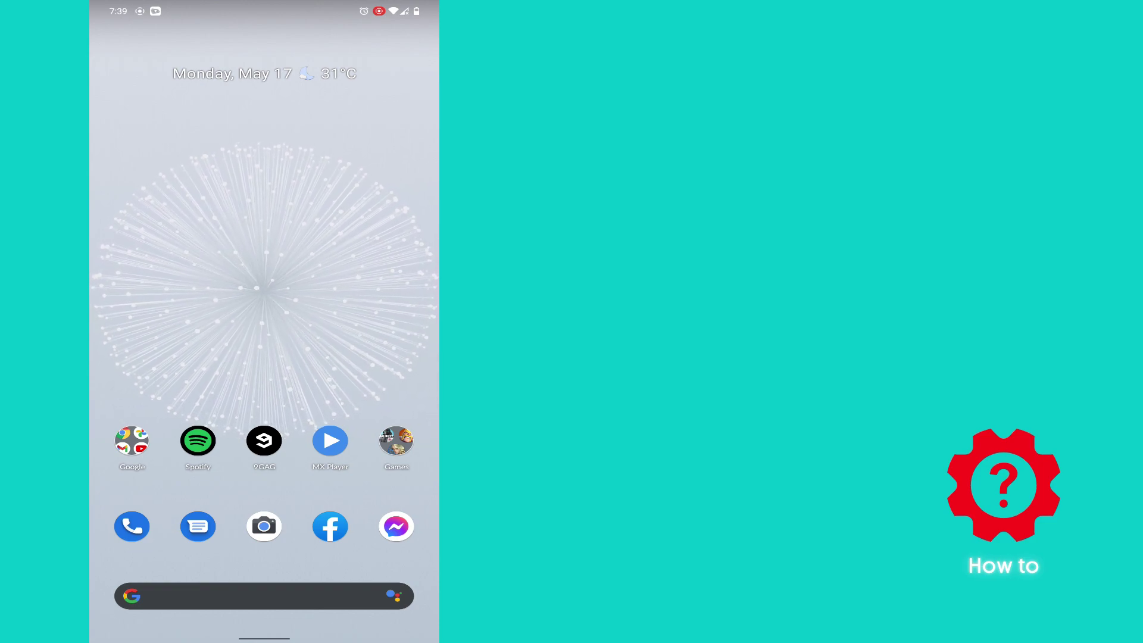
Step: Open File Manager and browse to Internal shared storage > DCIM > Files
left_click_drag(264, 559, 264, 238)
left_click(133, 107)
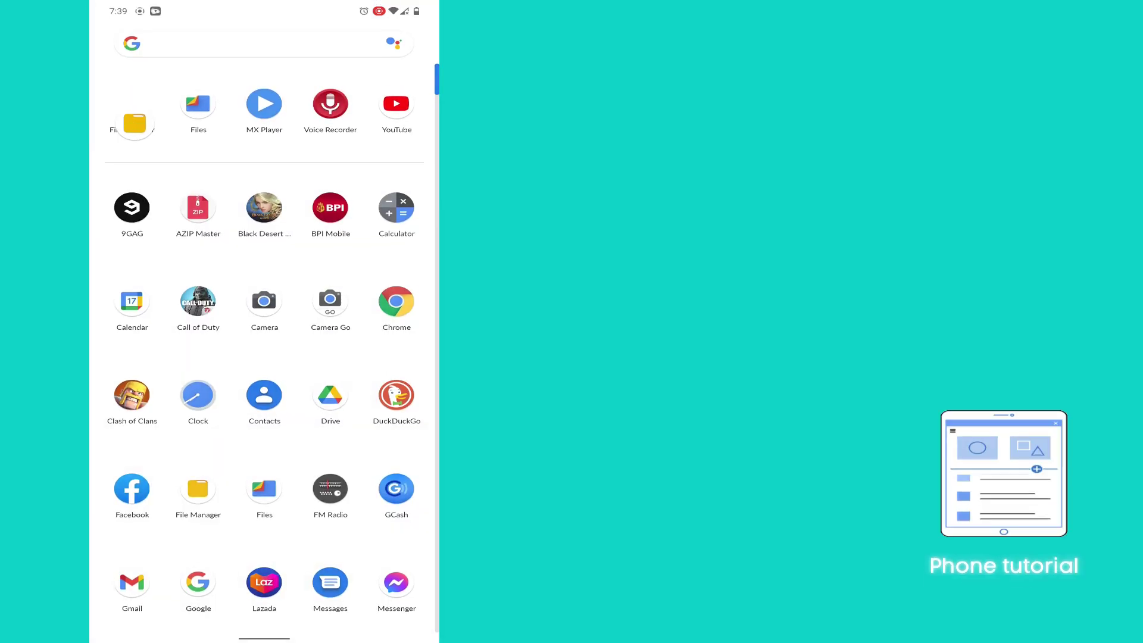
left_click(334, 33)
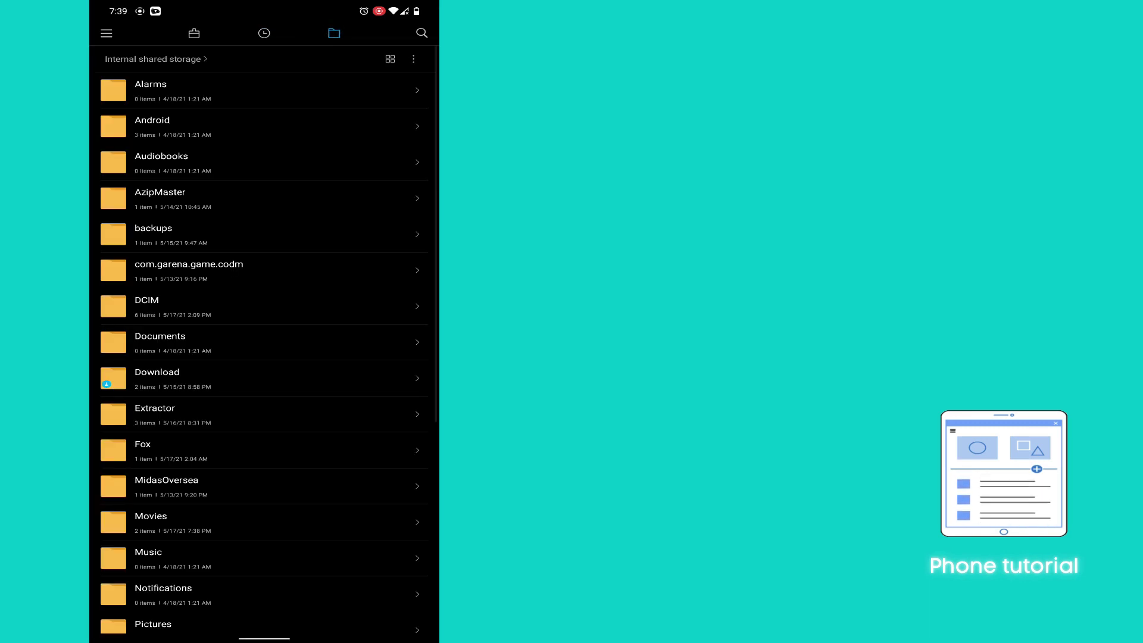
left_click(355, 304)
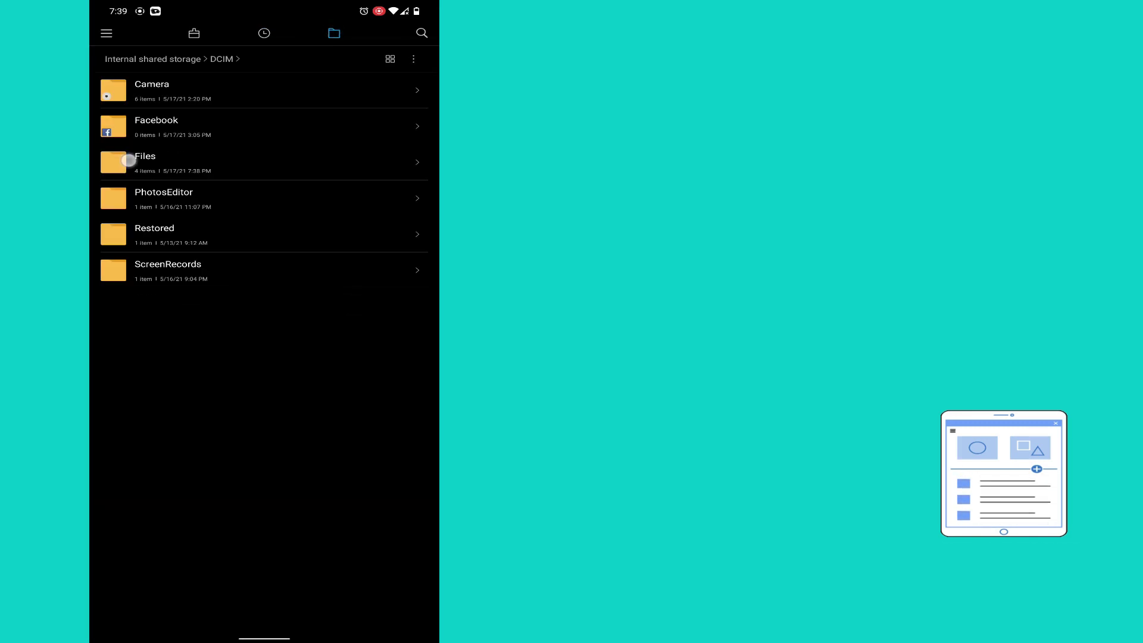
left_click(128, 161)
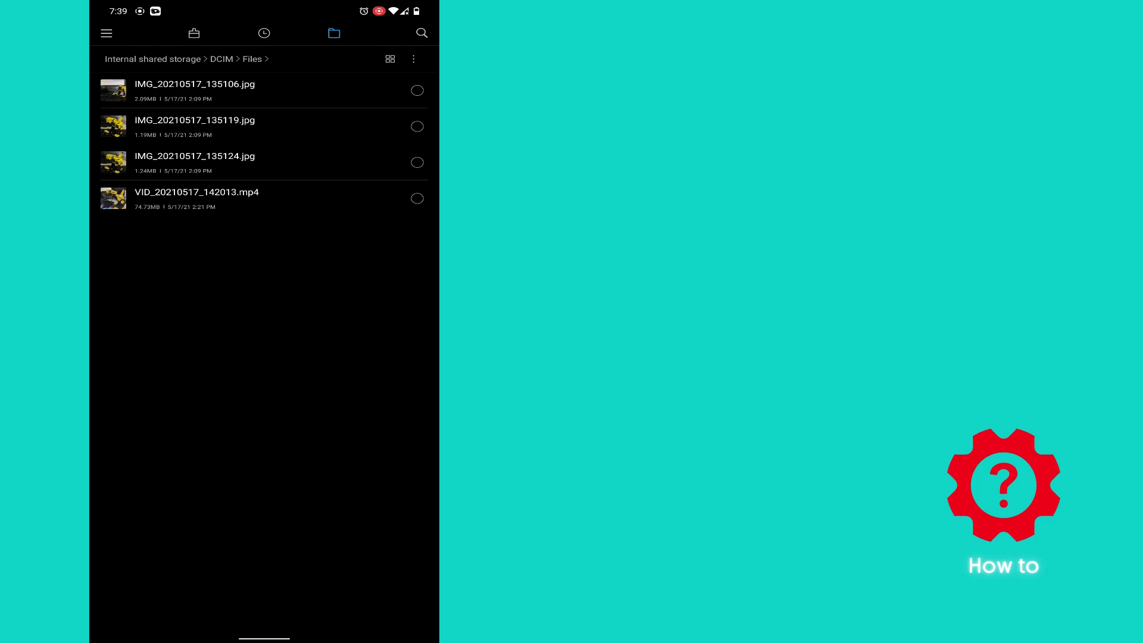
Step: Open IMG_20210517_135106.jpg and check its details: 3840 x 2160, 2.1 MB
left_click(418, 87)
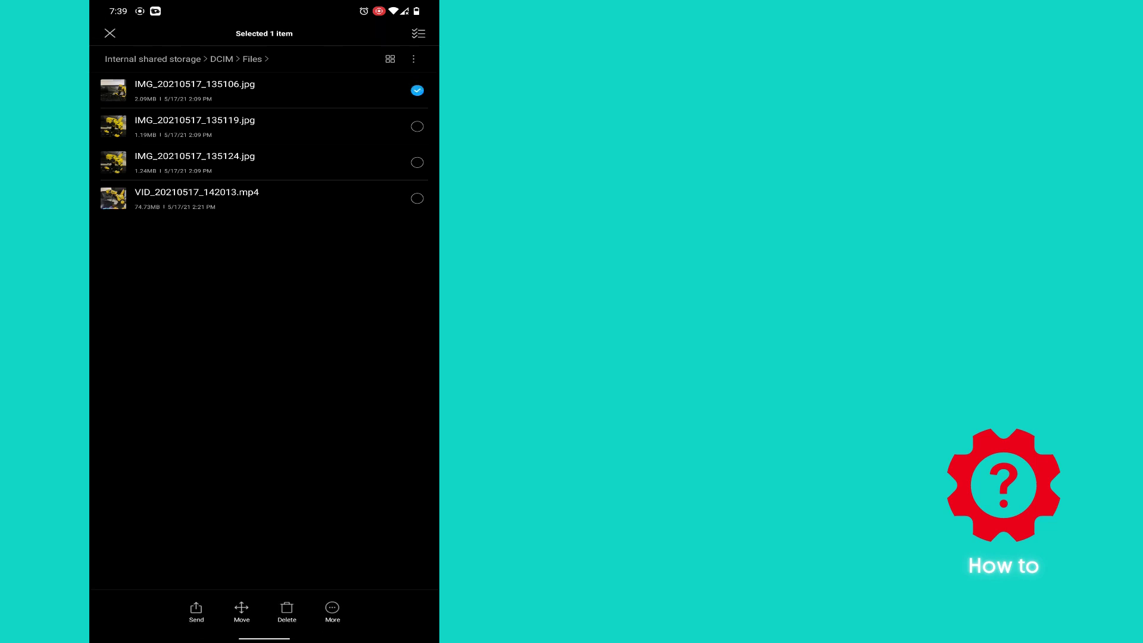
left_click(331, 607)
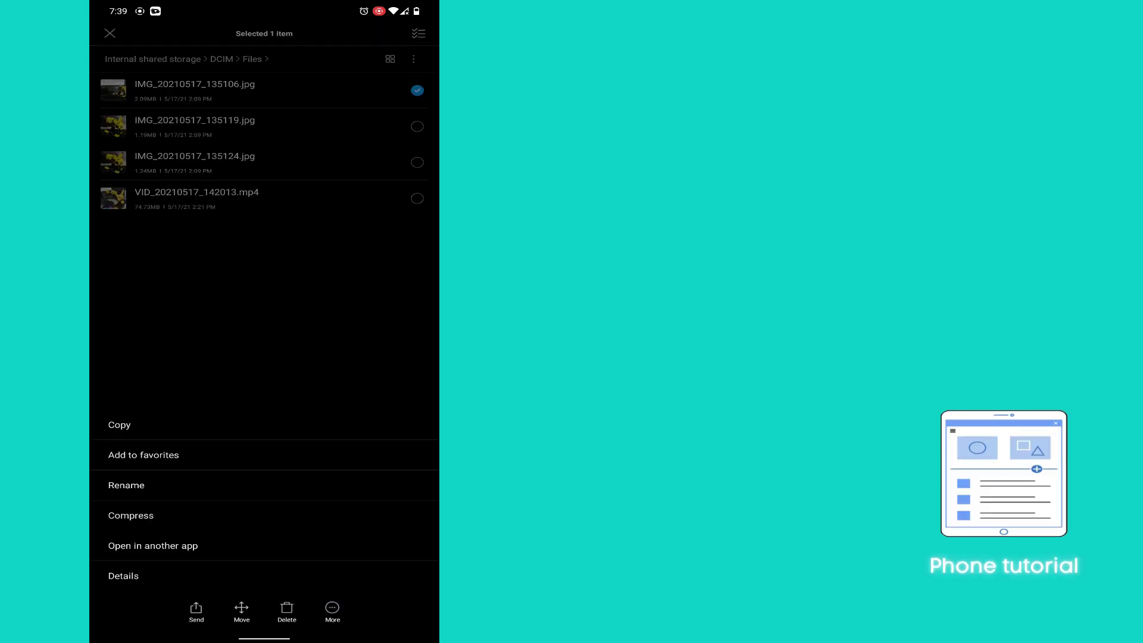
left_click(373, 362)
left_click_drag(435, 363, 332, 399)
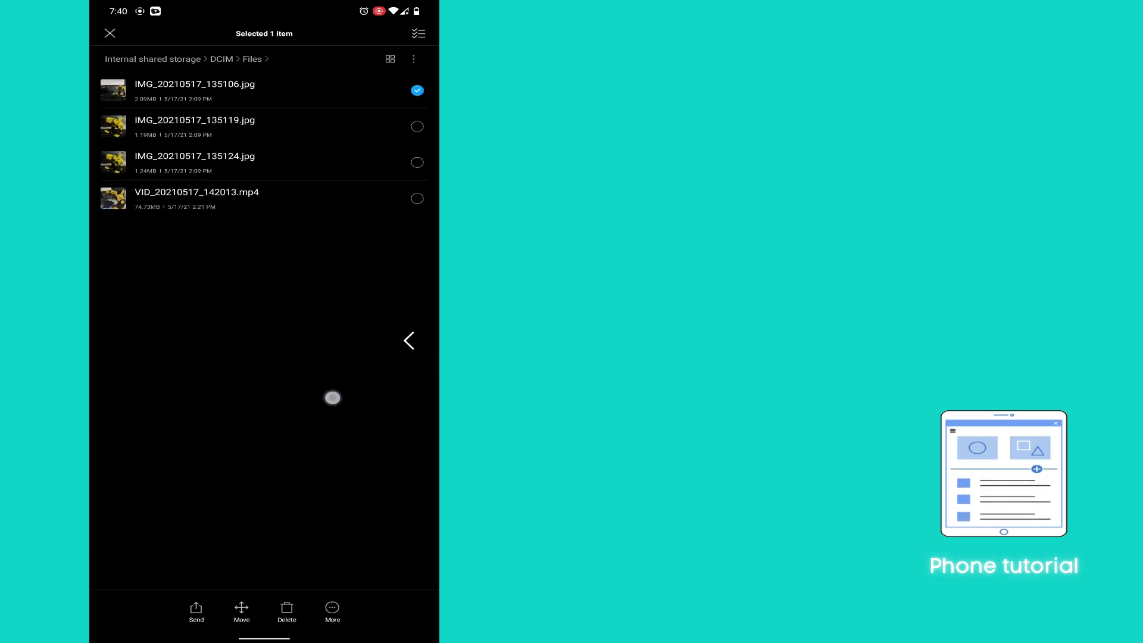
left_click(143, 87)
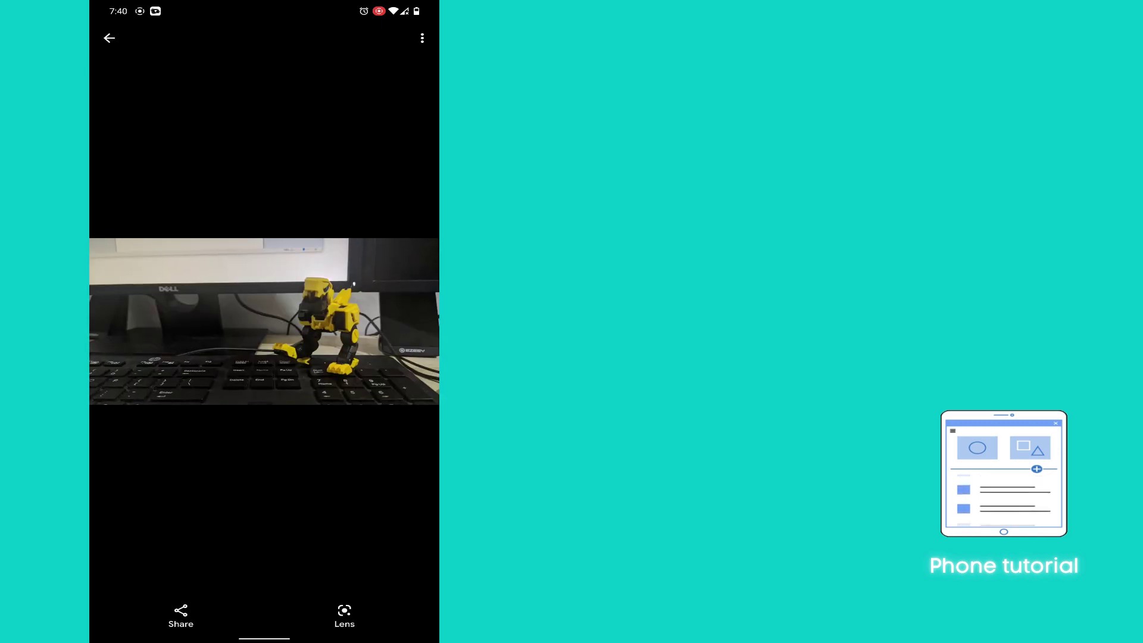
left_click(422, 38)
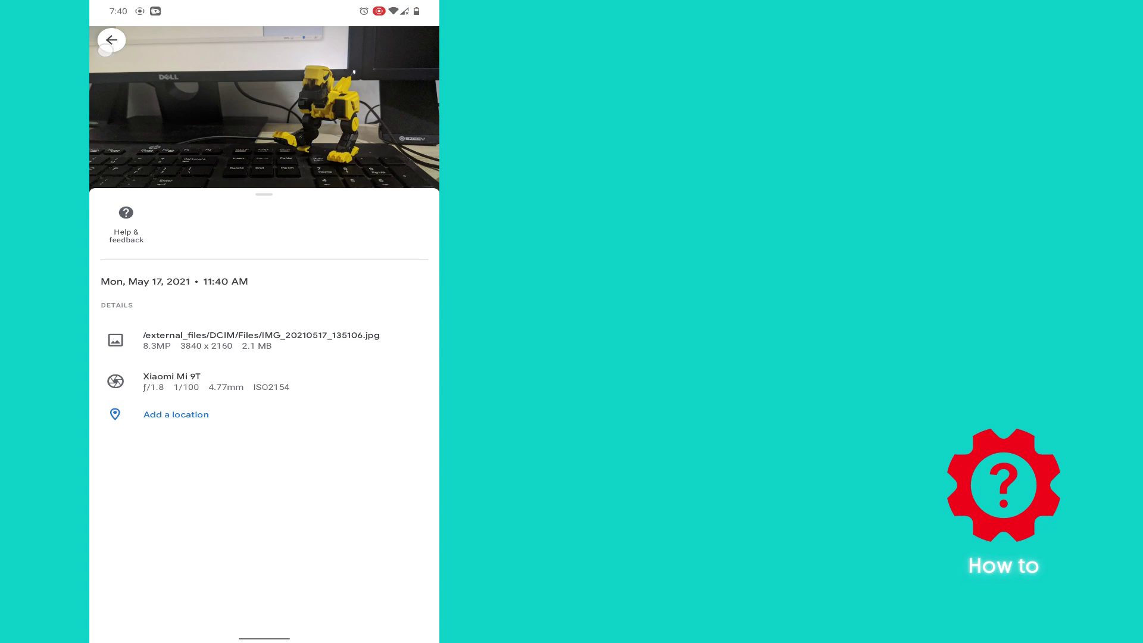
left_click(106, 50)
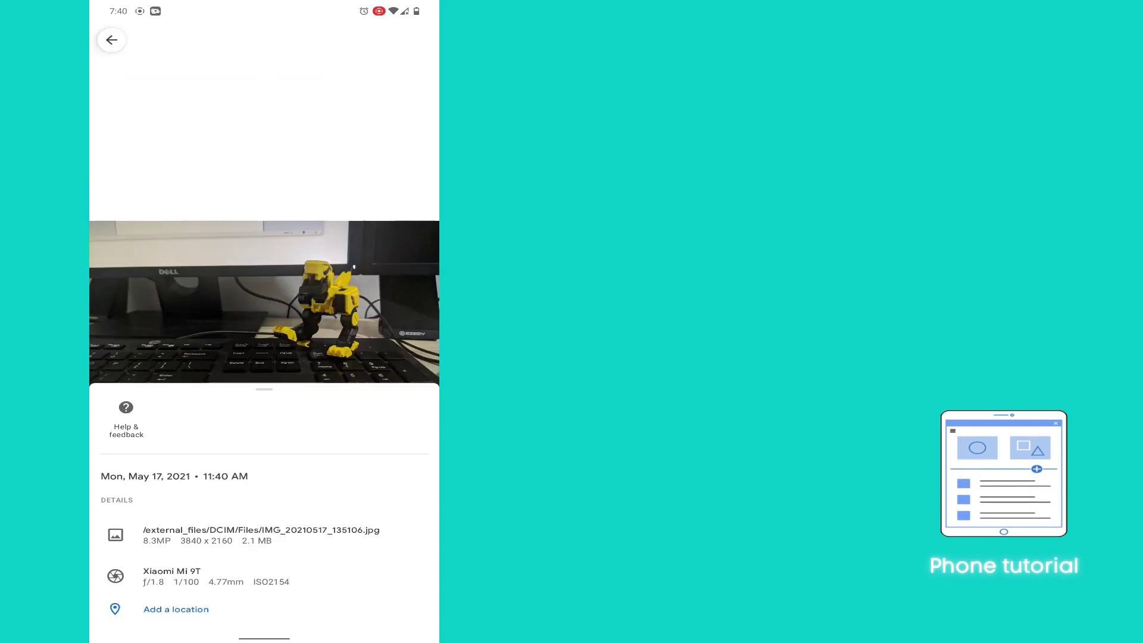
left_click(102, 41)
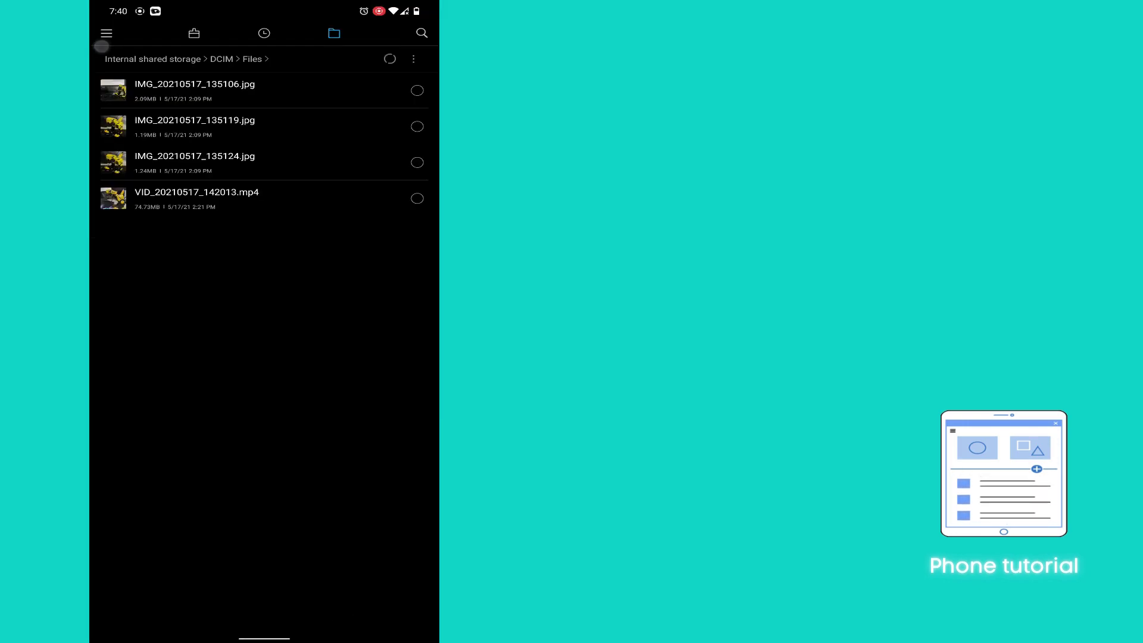
Step: Rename IMG_20210517_135106.jpg to Dino.png and accept the extension-change warning
left_click(417, 90)
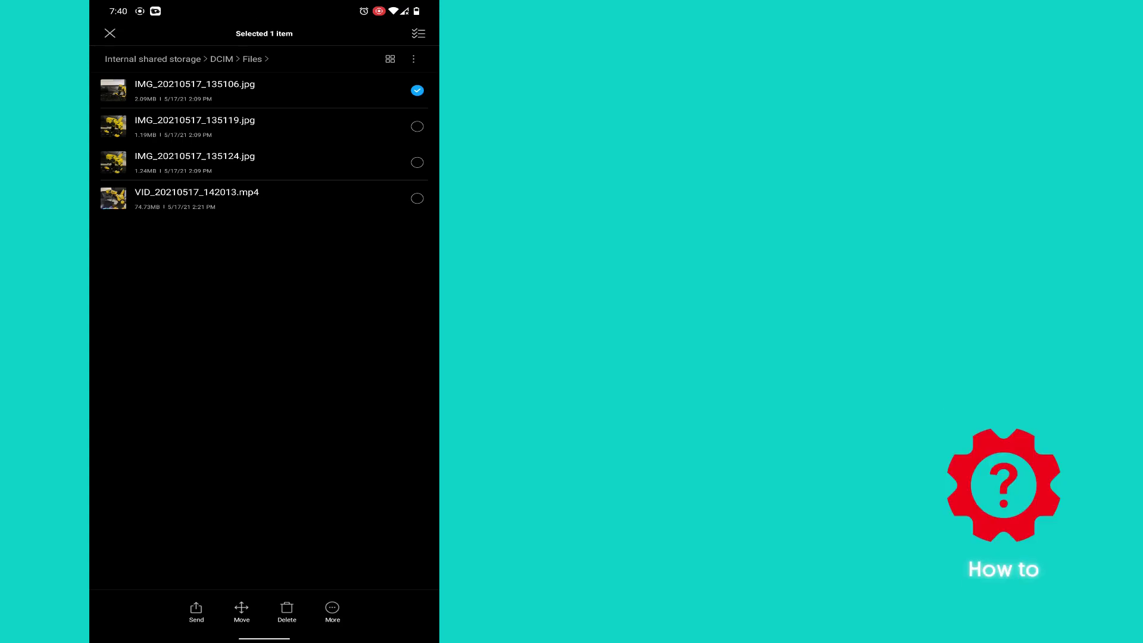
left_click(332, 609)
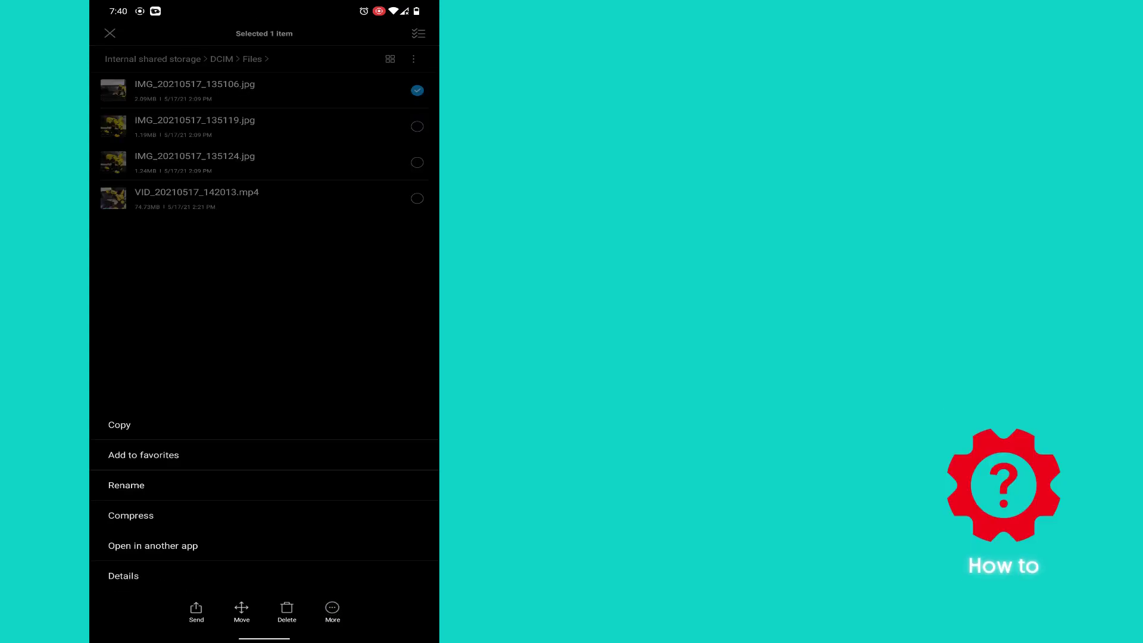
left_click(310, 486)
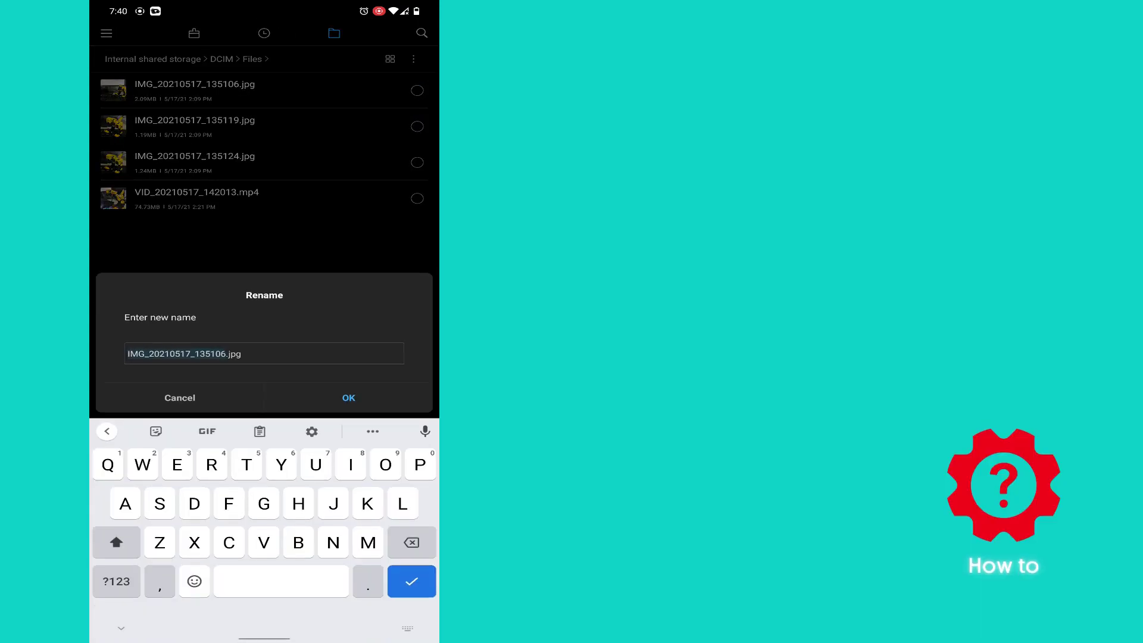
type("Dino")
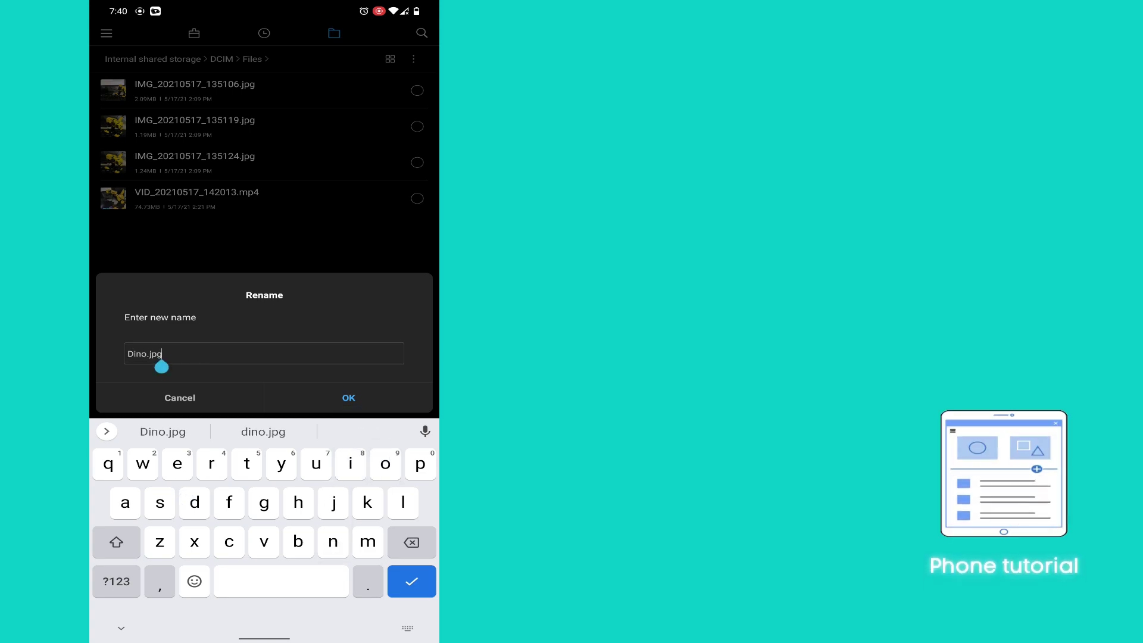
key("BackSpace")
key("BackSpace")
key("BackSpace")
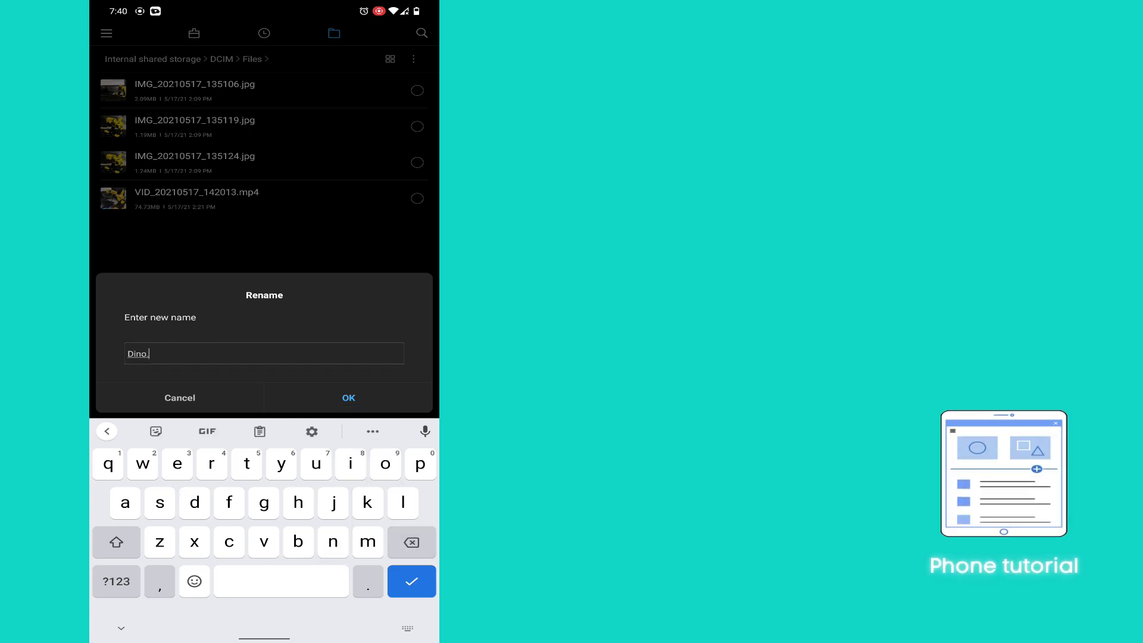
type("png")
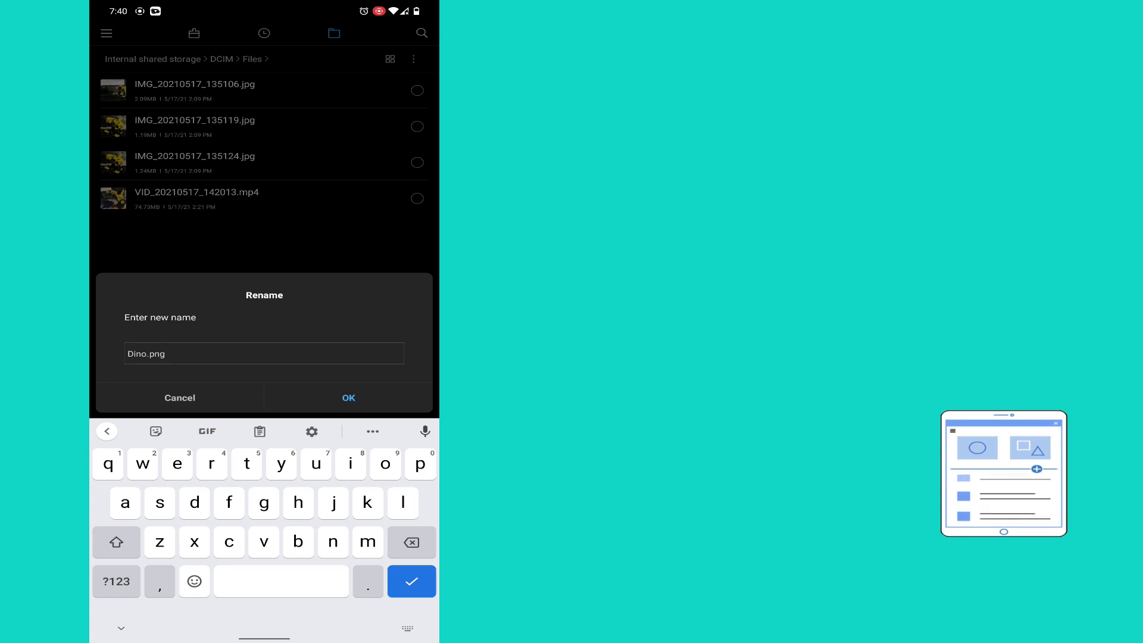
left_click(372, 397)
left_click(346, 613)
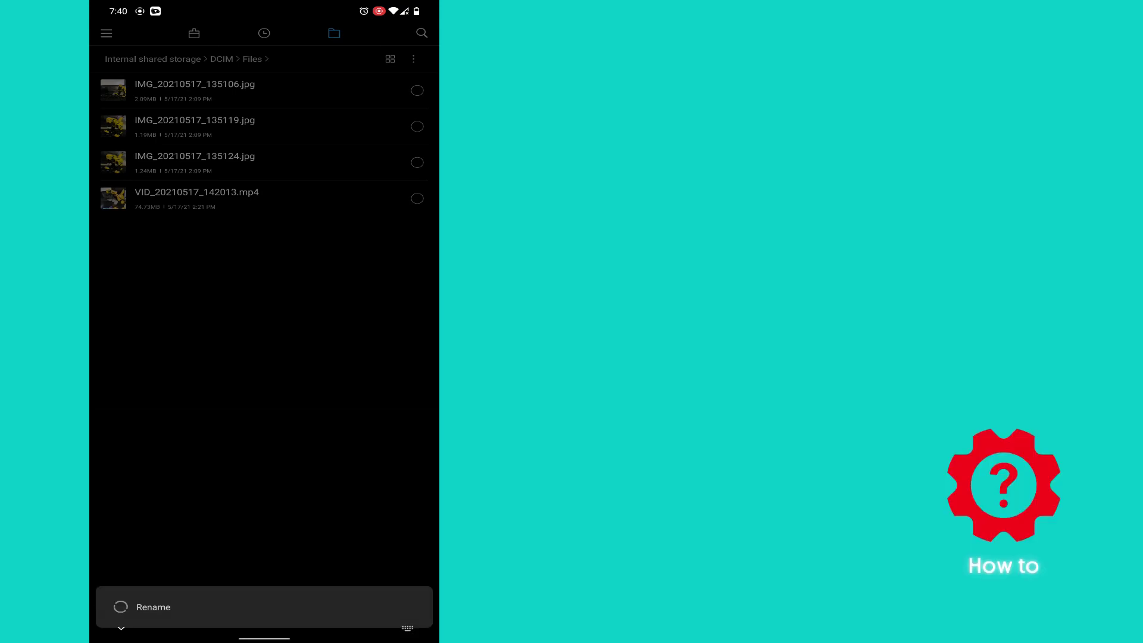
Step: Share Dino.png through Messenger to the top recent contact
left_click(418, 88)
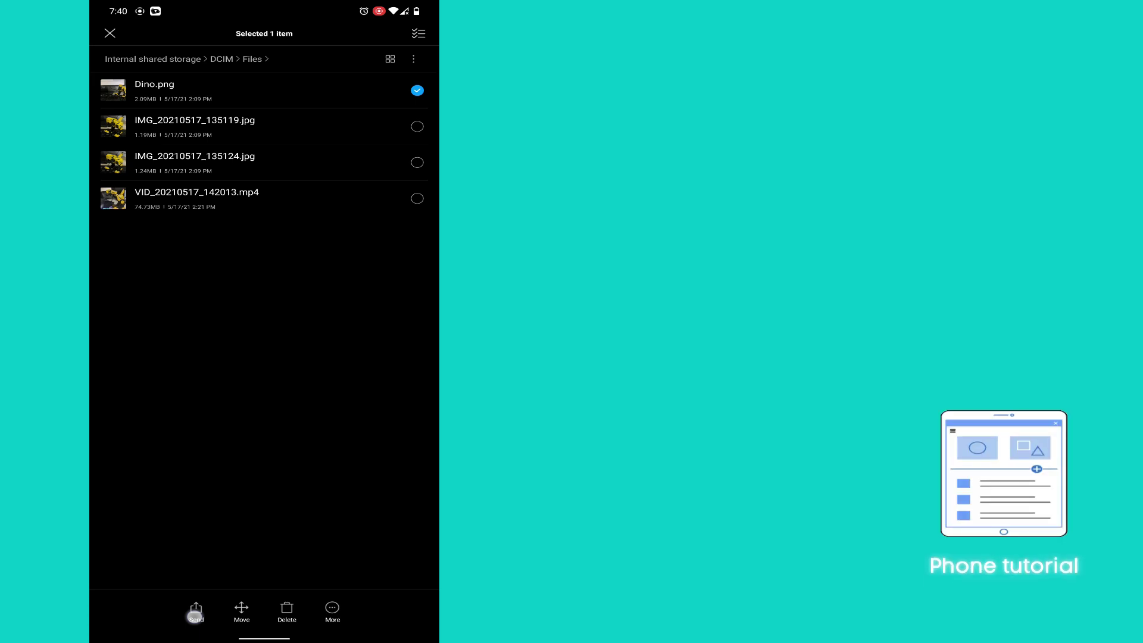
left_click(196, 613)
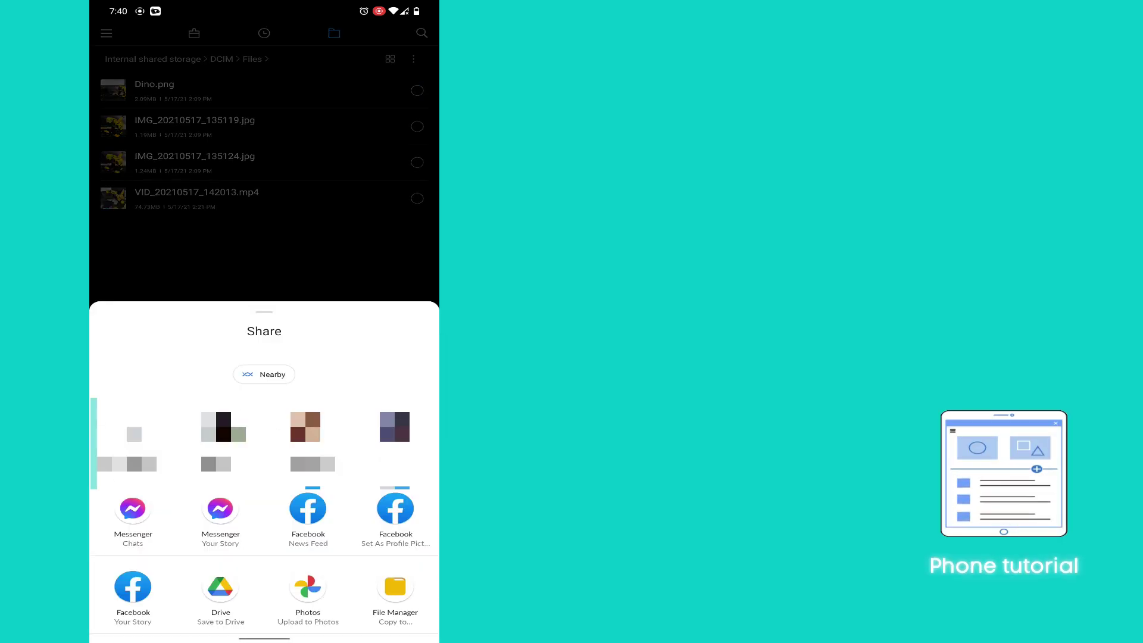
left_click(133, 508)
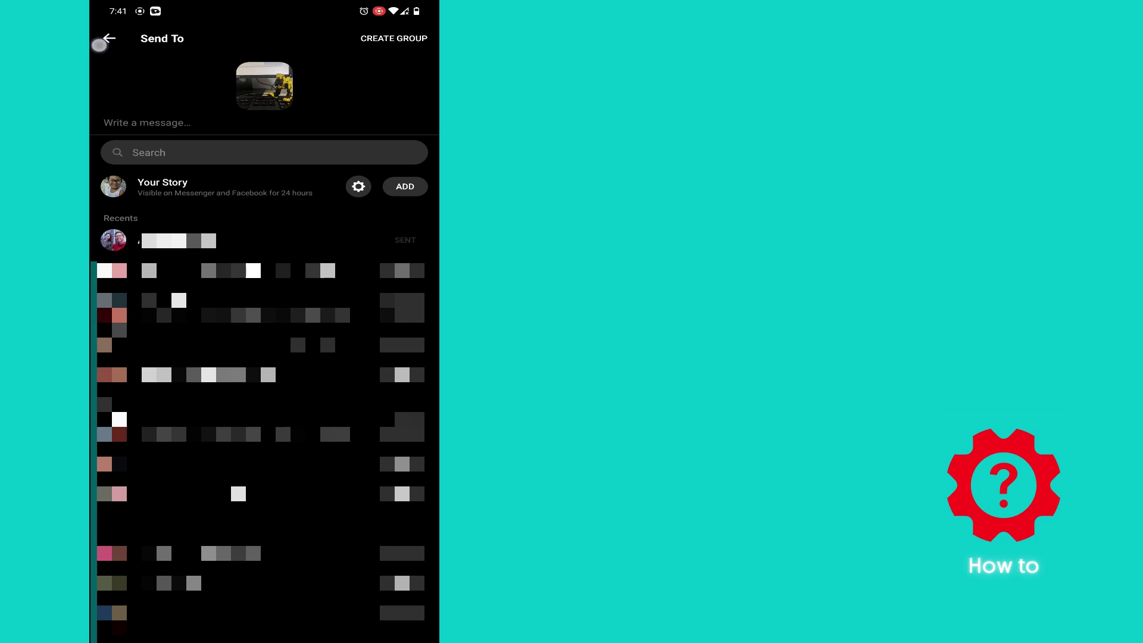
left_click(99, 44)
Step: Open the Messenger conversation, view the sent robot photo, and check its info showing 2160 x 3840
left_click_drag(308, 637, 308, 589)
left_click(264, 625)
left_click(395, 523)
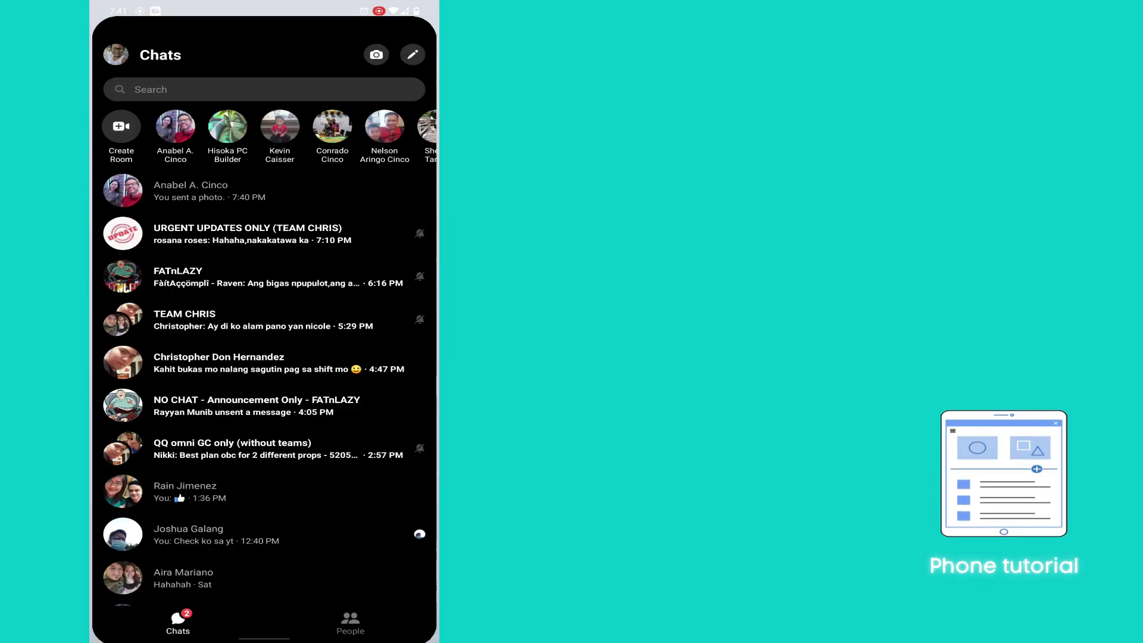
left_click(190, 190)
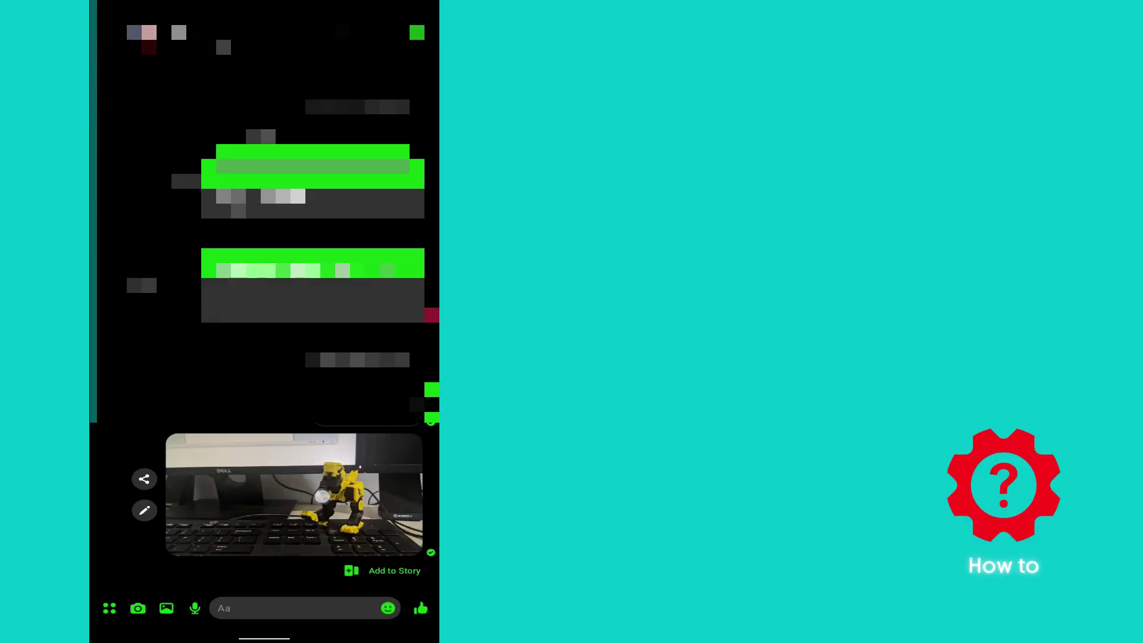
left_click(295, 494)
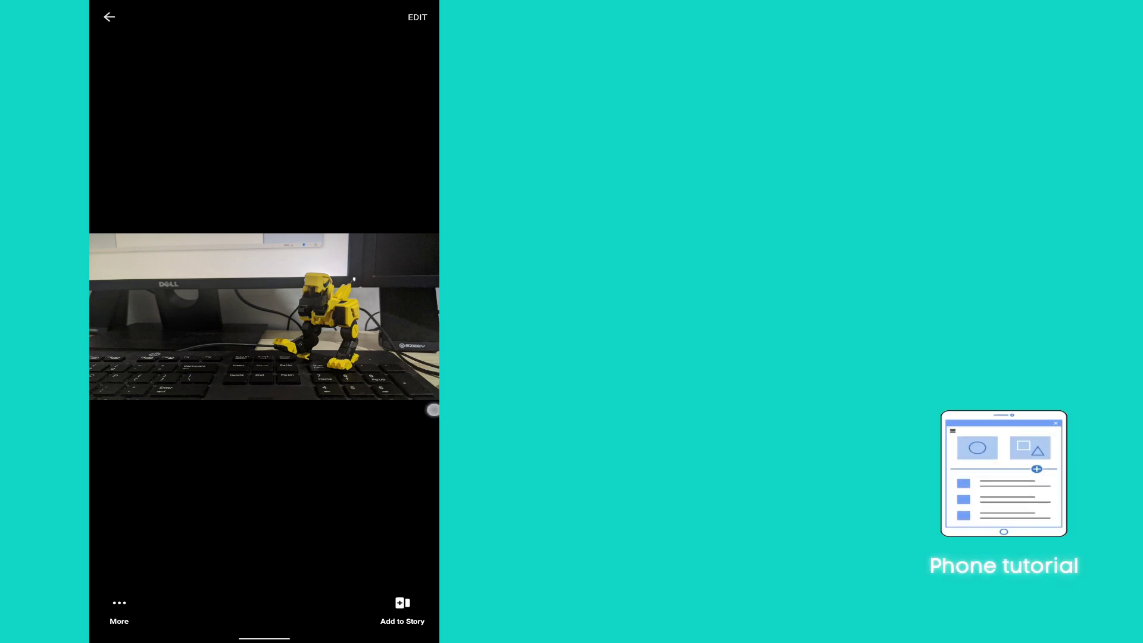
left_click(109, 16)
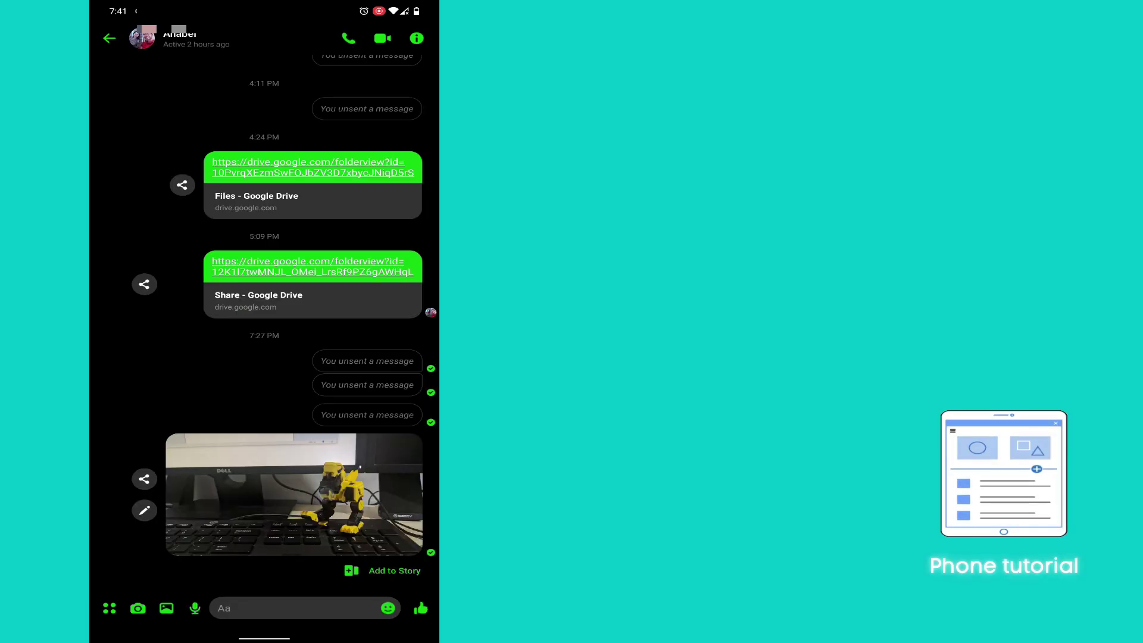
left_click(294, 495)
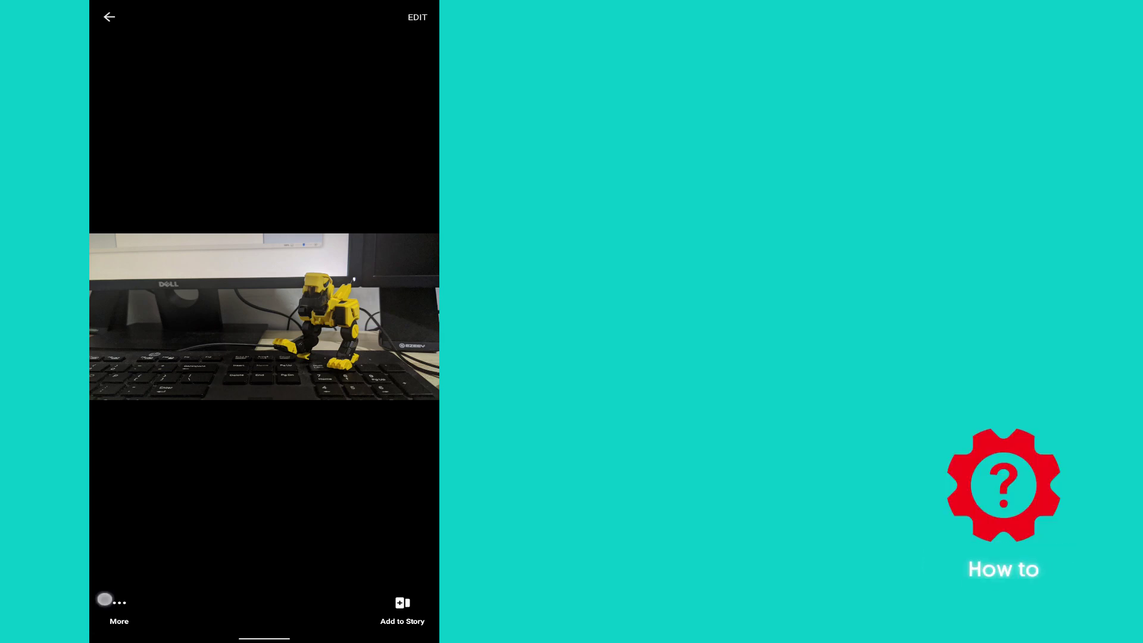
left_click(104, 599)
left_click(119, 545)
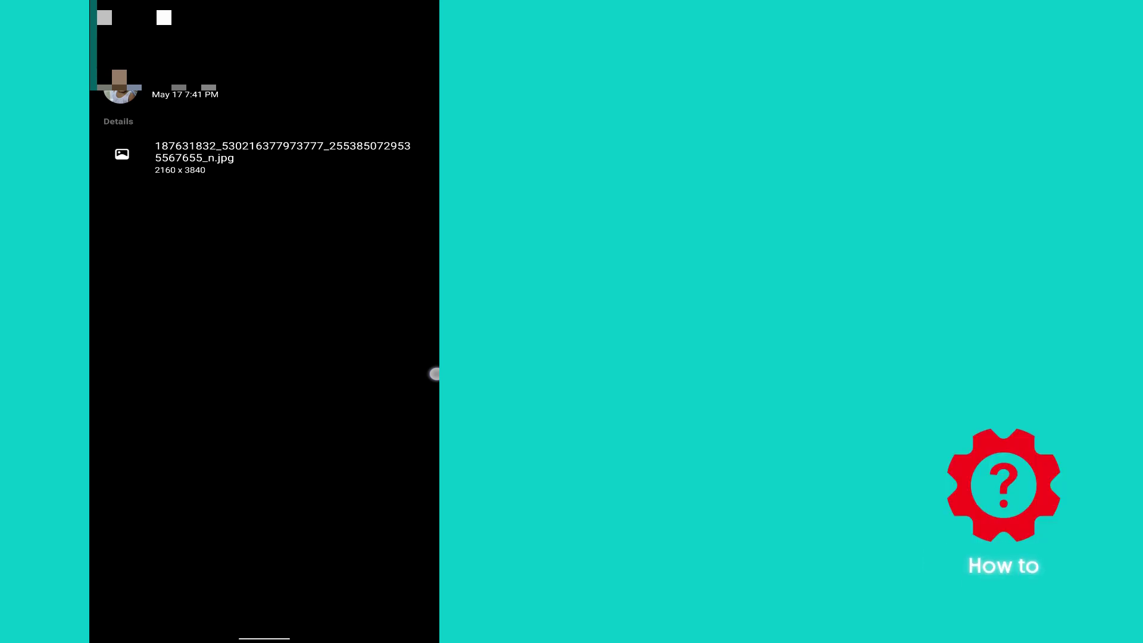
Step: Close the Messenger photo and switch to the Files app through recent apps
left_click_drag(326, 396, 433, 394)
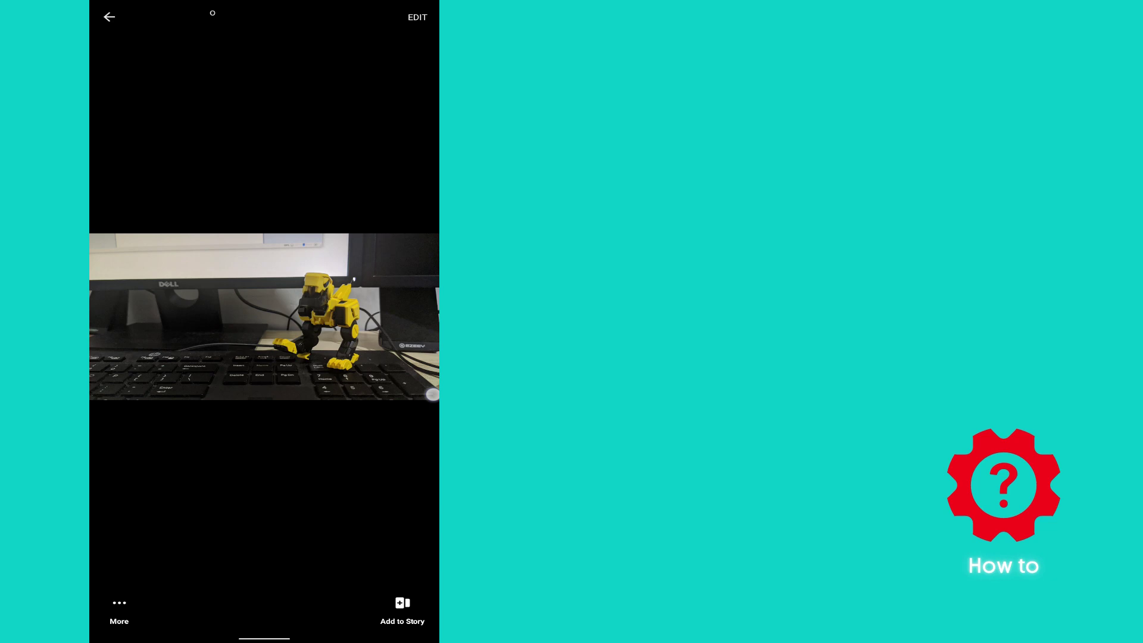
left_click_drag(323, 417, 323, 536)
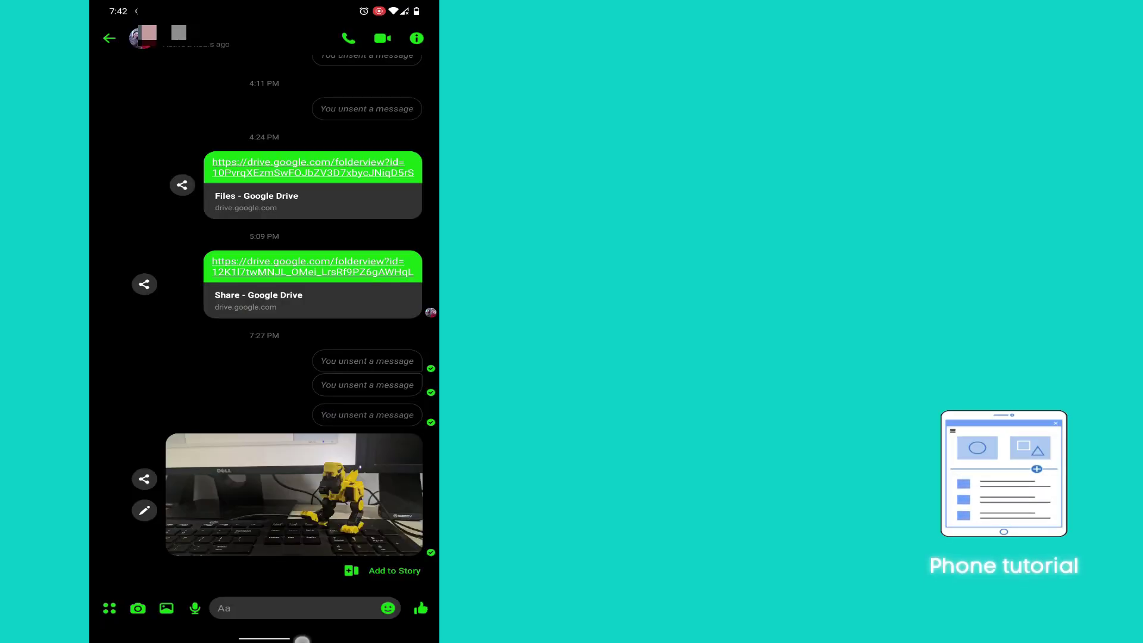
left_click_drag(302, 640, 298, 369)
left_click_drag(179, 417, 320, 422)
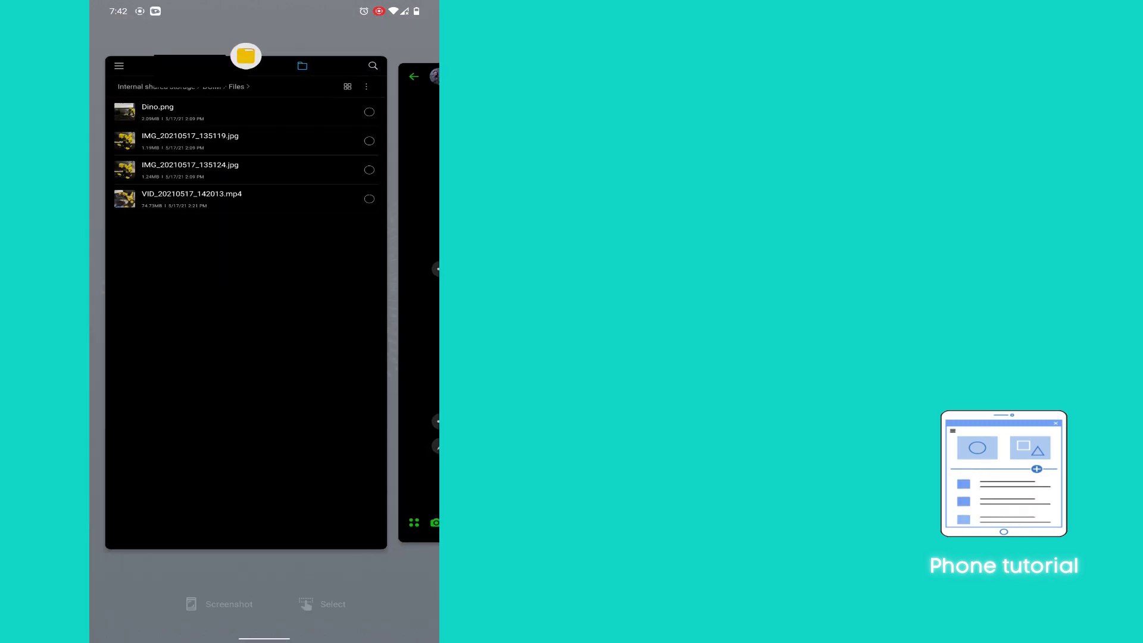
left_click(320, 422)
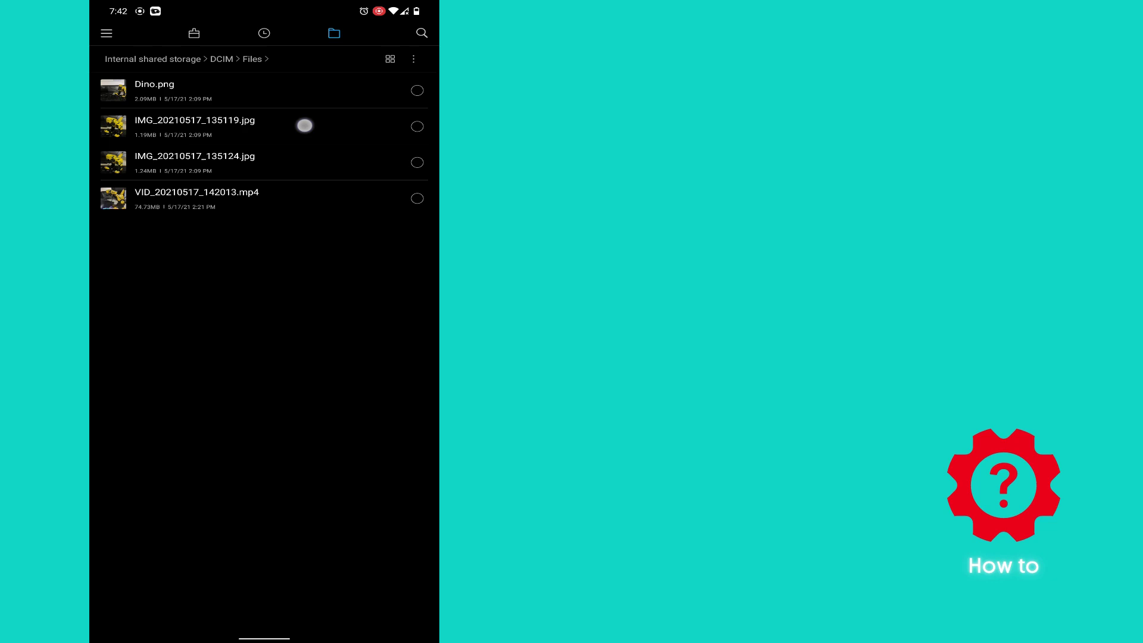
Step: Confirm IMG_20210517_135119.jpg is 3840 x 2160 and 1.2 MB, then return to the DCIM folder
left_click(304, 125)
left_click_drag(303, 394, 302, 179)
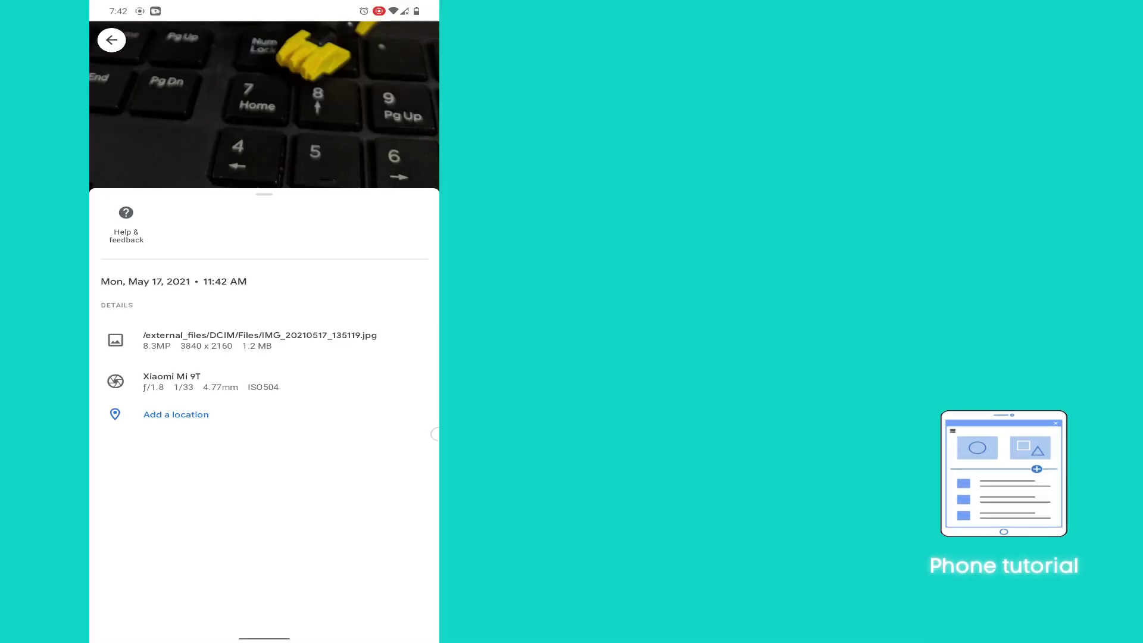
left_click_drag(435, 434, 375, 444)
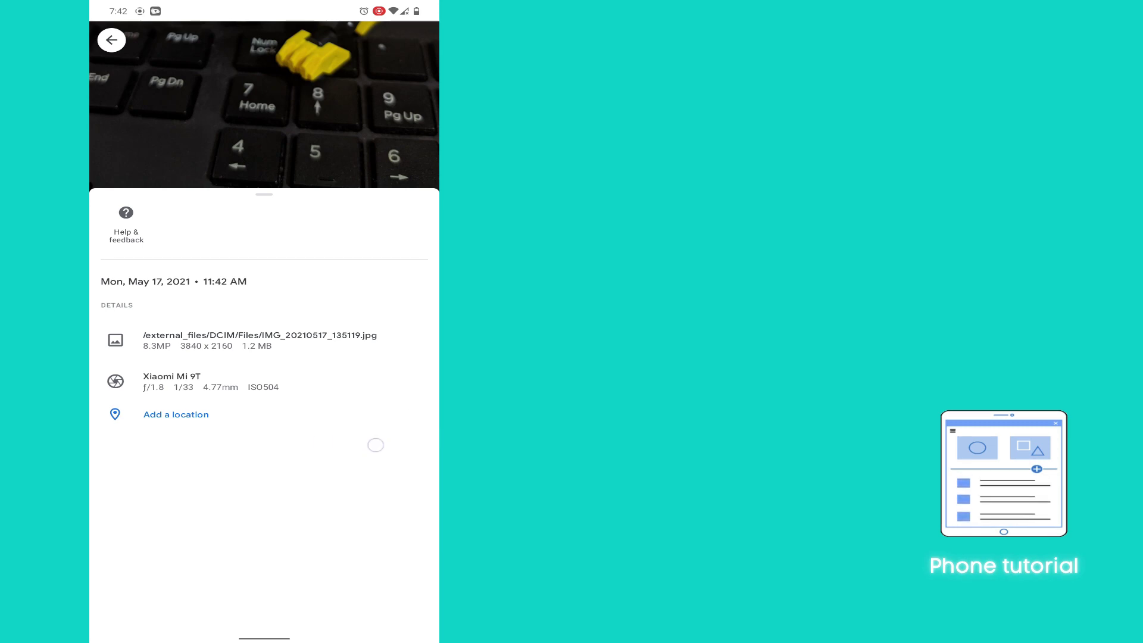
left_click(95, 41)
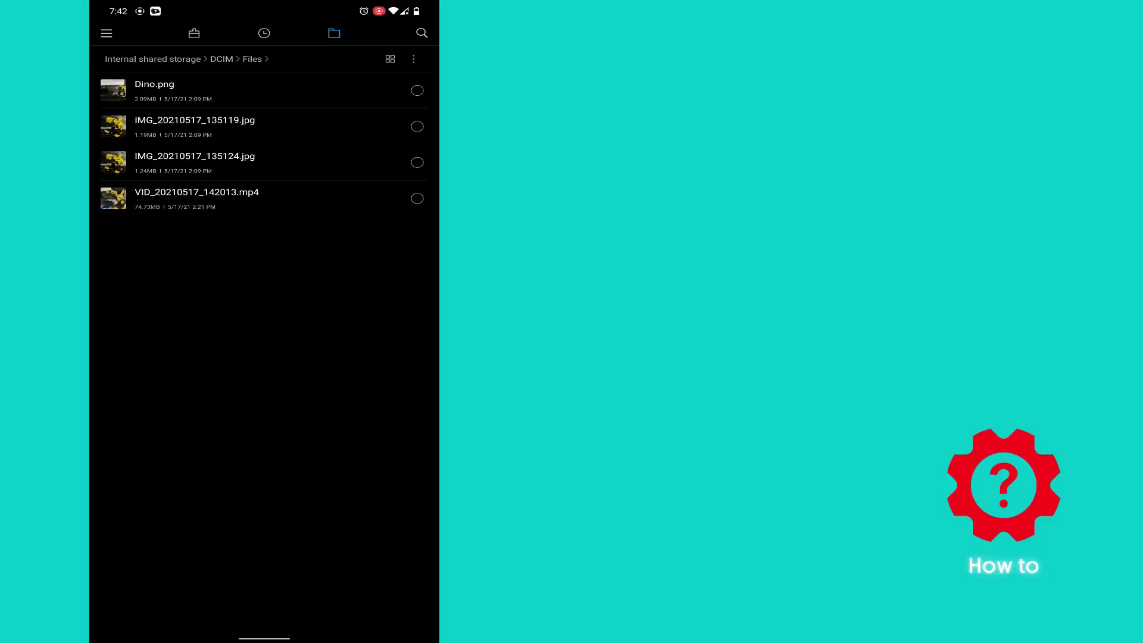
left_click(418, 124)
left_click_drag(438, 283, 407, 284)
Step: Share IMG_20210517_135119.jpg through Messenger Chats to the top recent contact and view the conversation
left_click(418, 124)
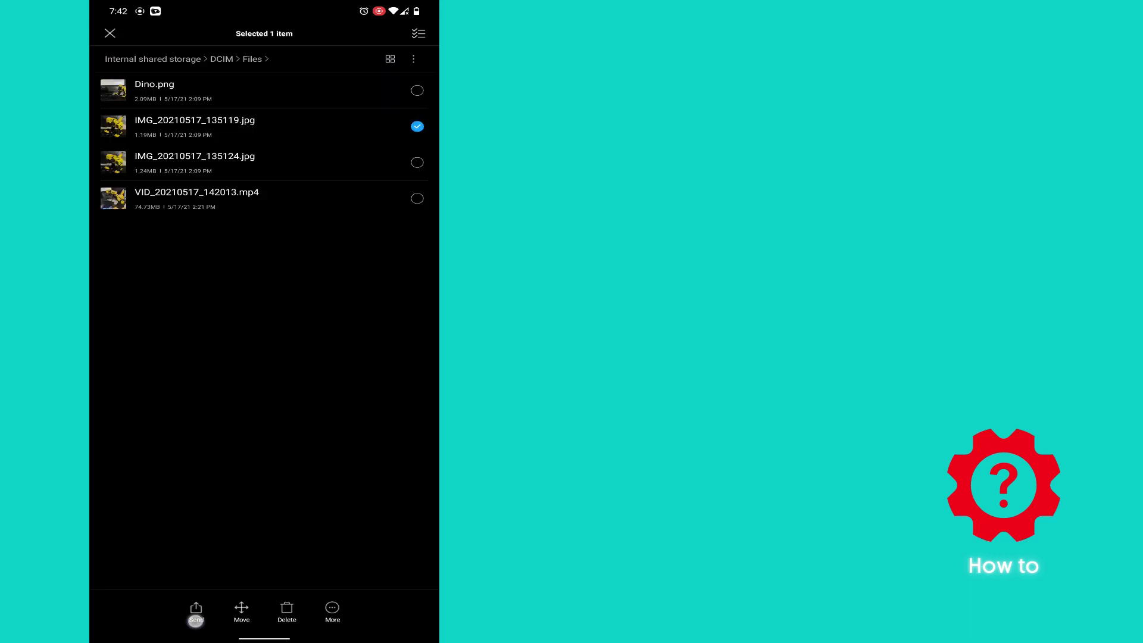
left_click(196, 621)
left_click(125, 511)
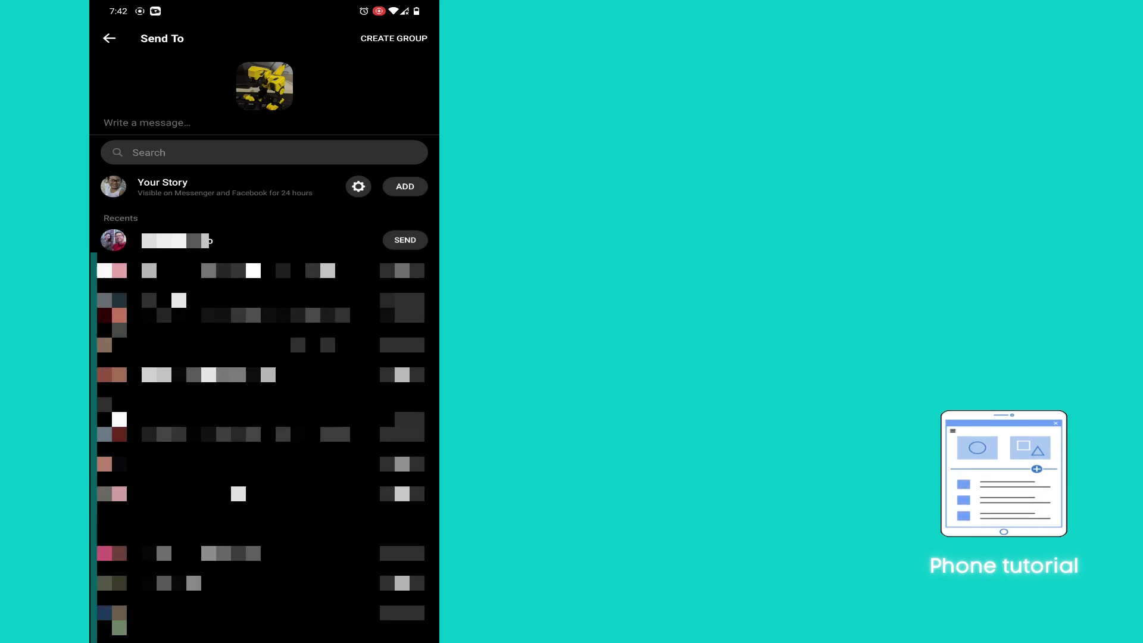
left_click(405, 240)
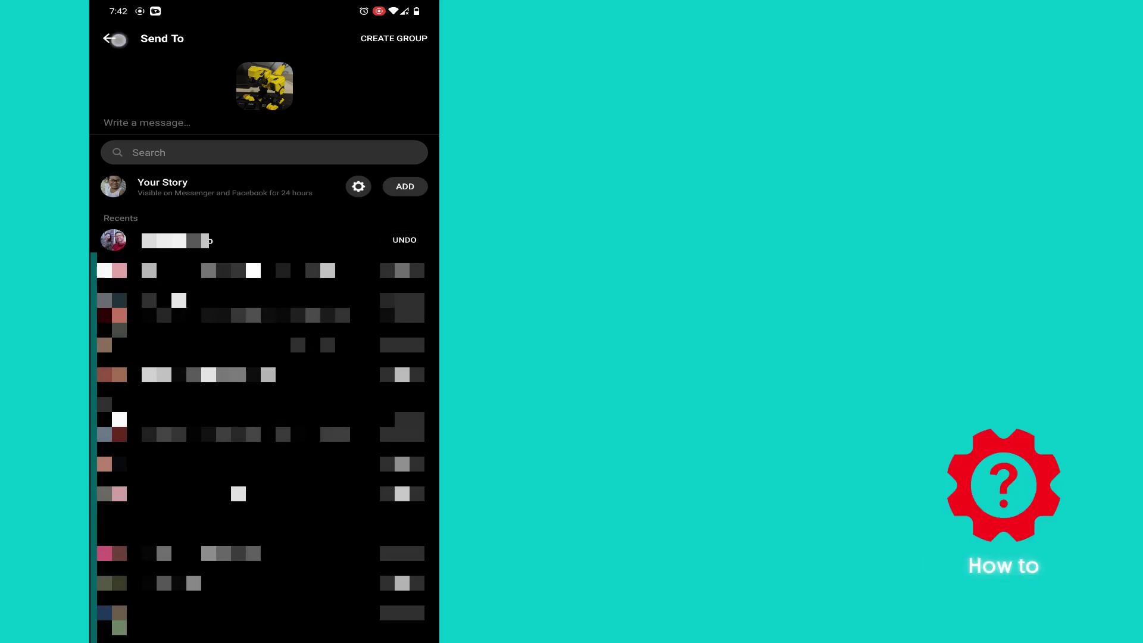
left_click(119, 40)
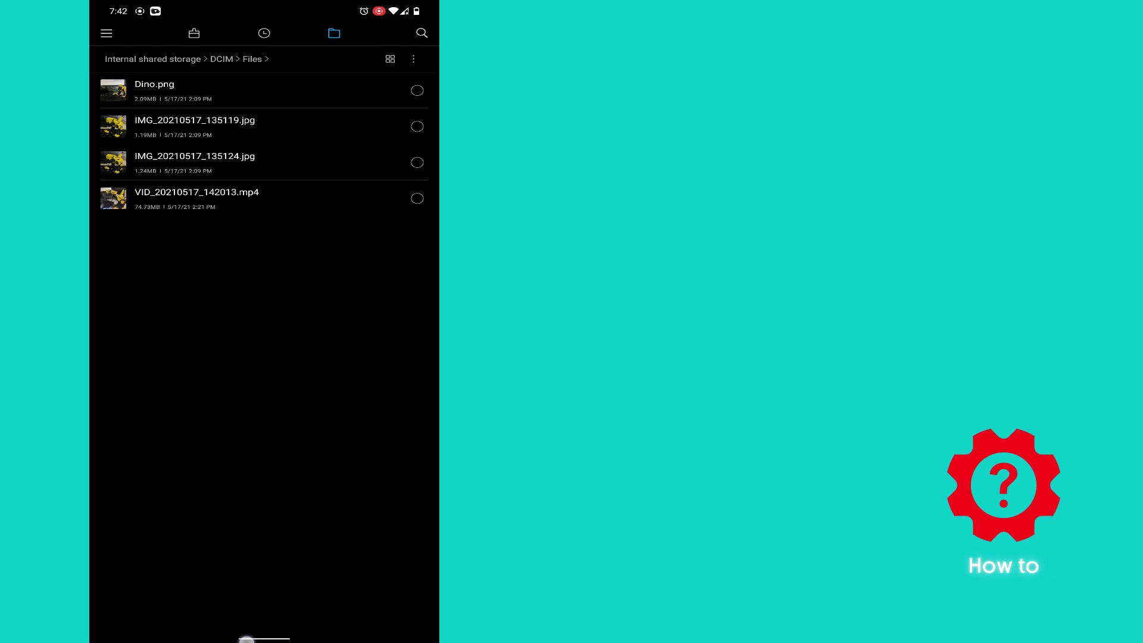
left_click_drag(247, 640, 416, 638)
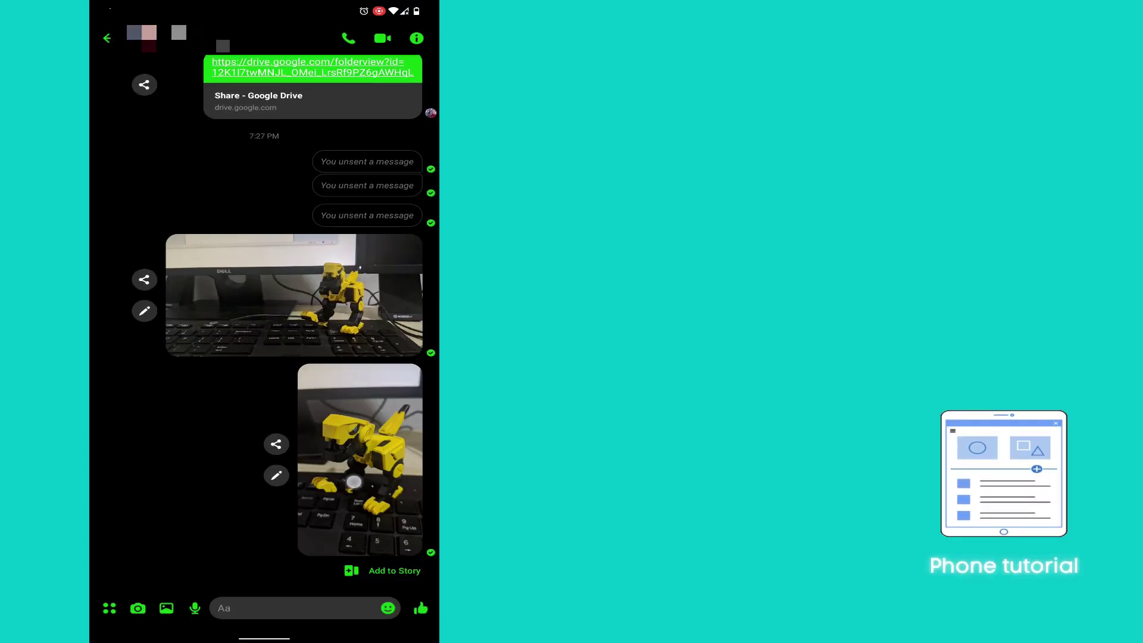
left_click(353, 481)
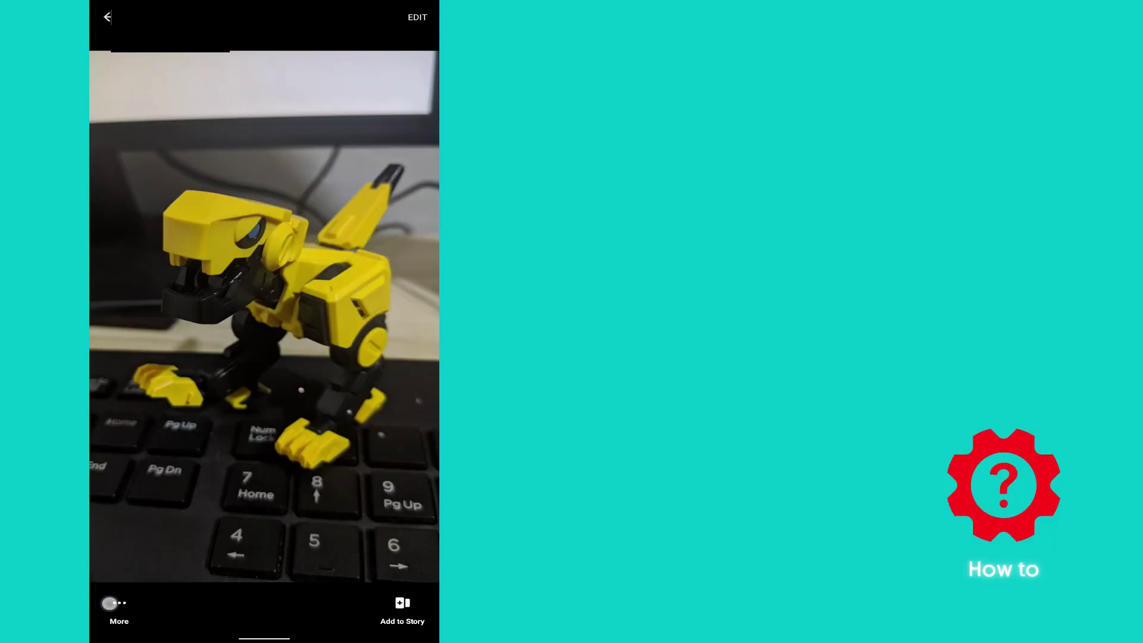
left_click(110, 603)
left_click(118, 544)
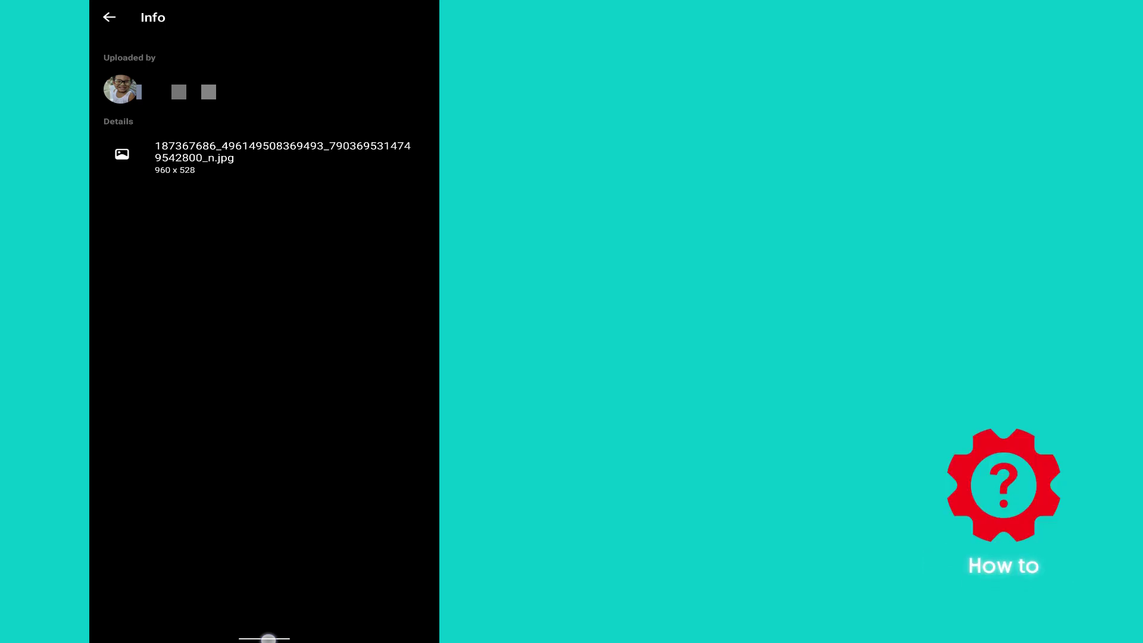
left_click_drag(269, 638, 411, 636)
left_click(137, 122)
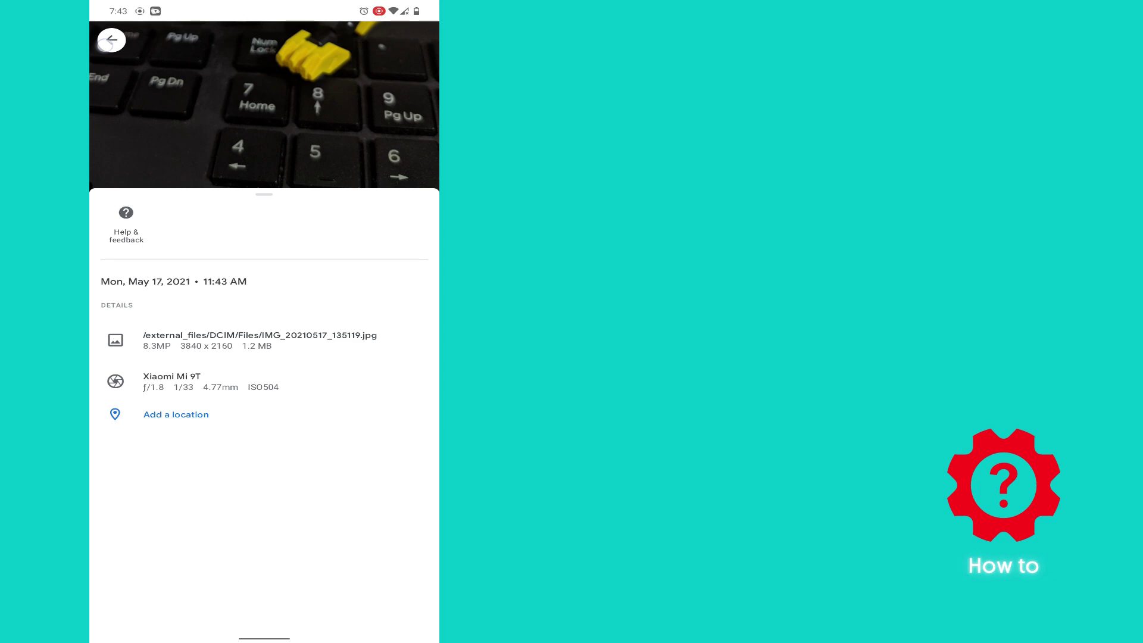
left_click(107, 41)
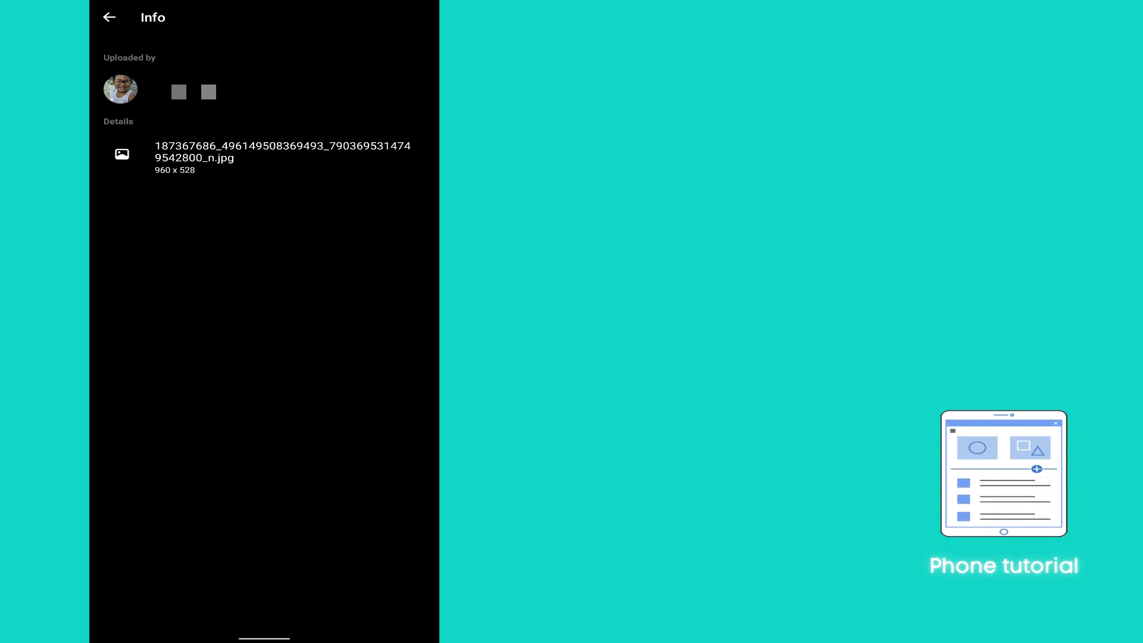
left_click(111, 18)
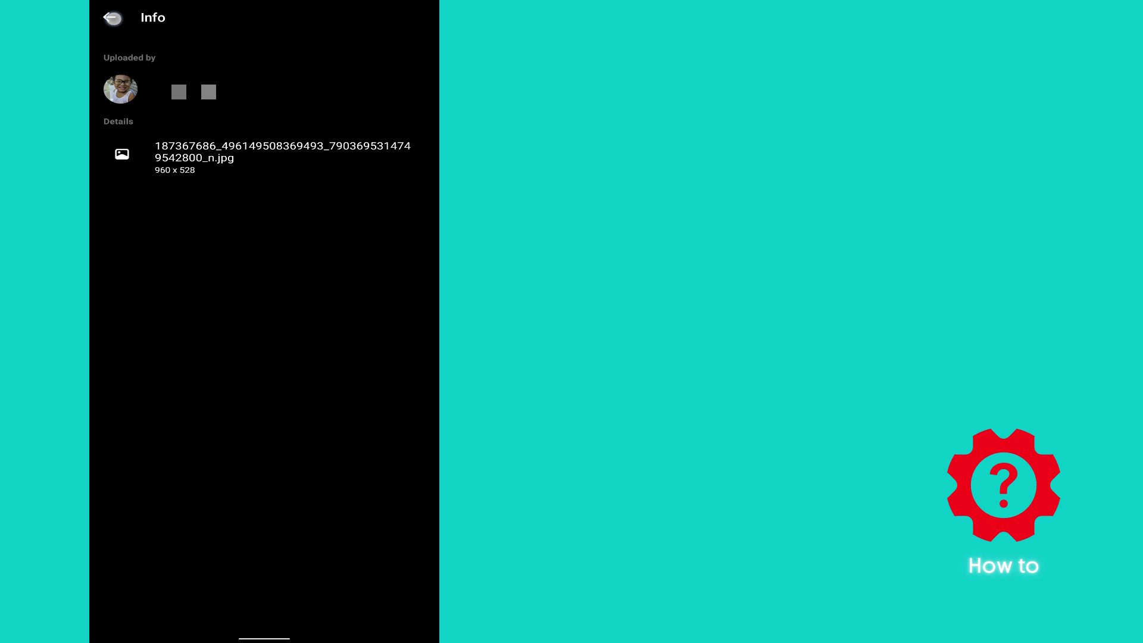
left_click(106, 19)
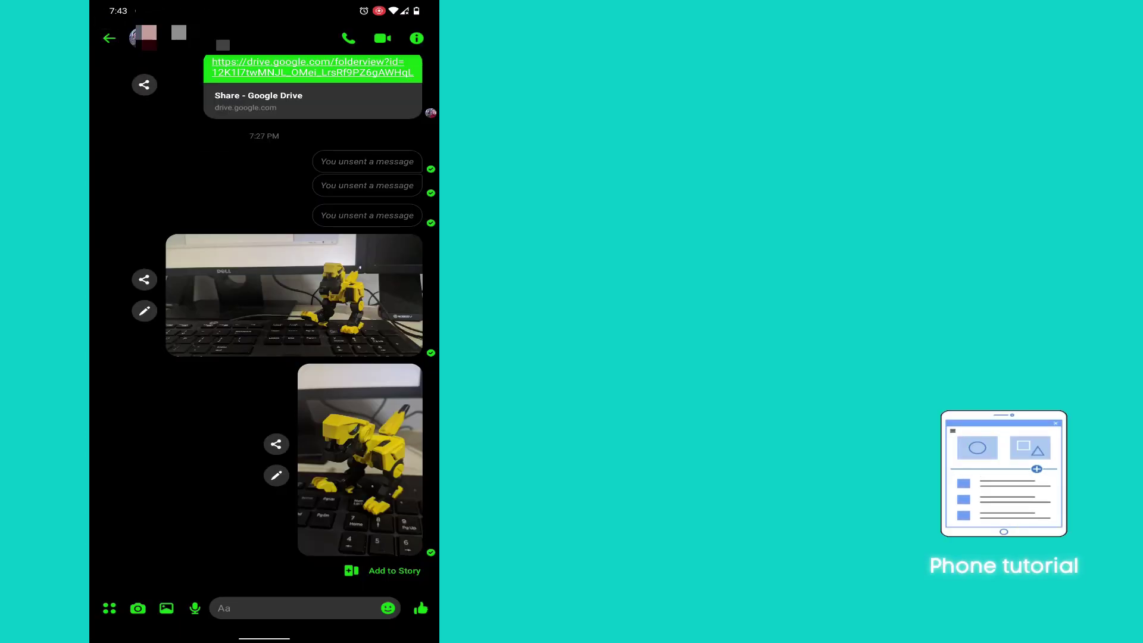